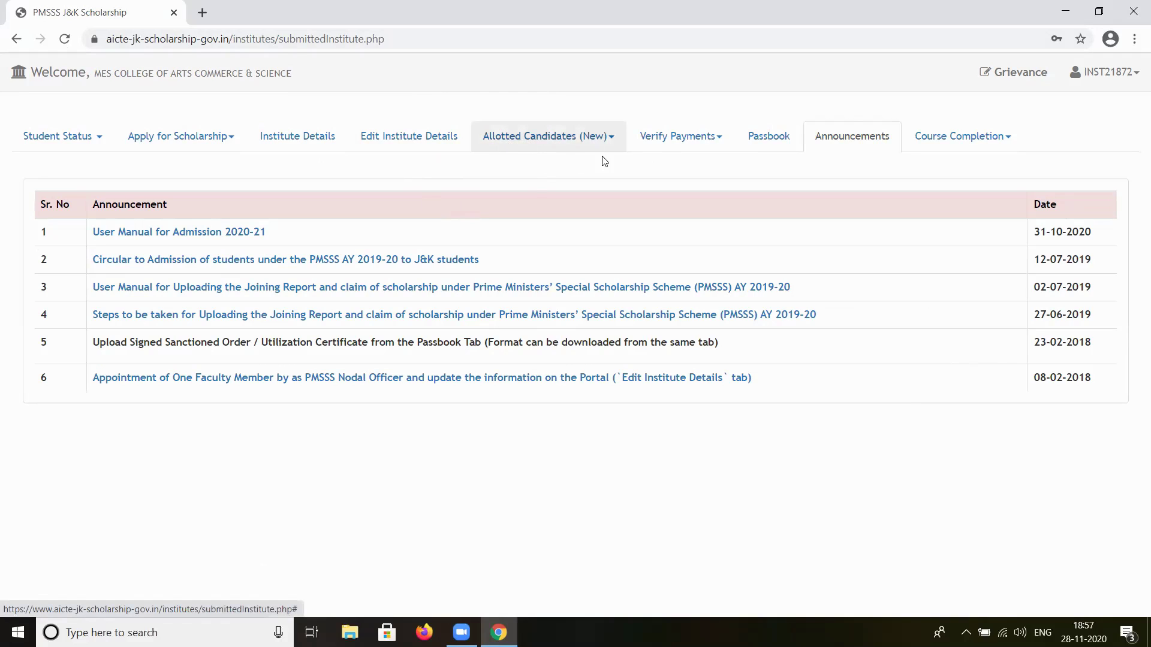
- Open the 2020-21 allotted candidates list and show the virtual joining record of the first student
{"action": "left_click", "coordinate": [563, 153]}
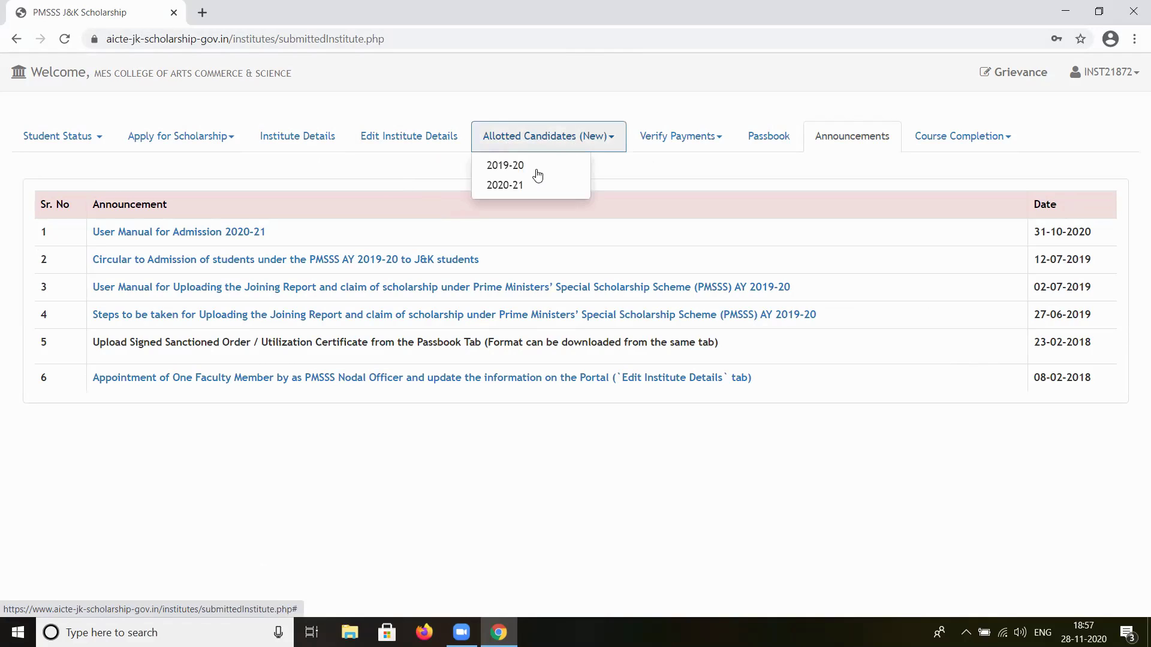
{"action": "left_click", "coordinate": [497, 182]}
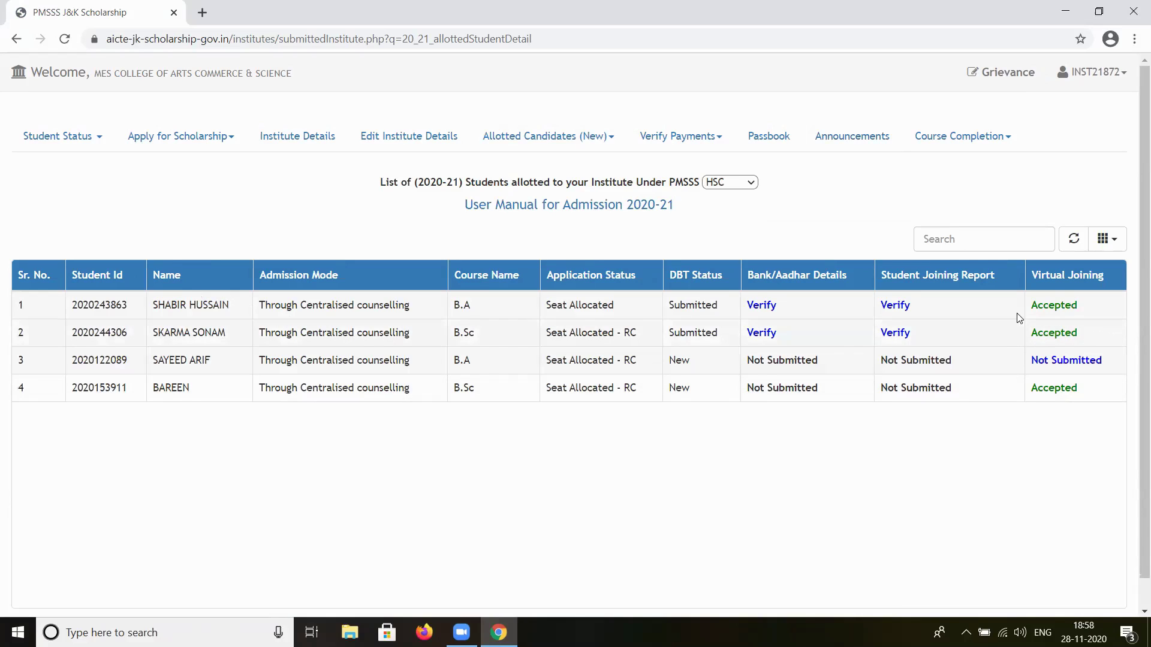
{"action": "scroll", "coordinate": [1044, 283], "scroll_direction": "down", "scroll_amount": 1}
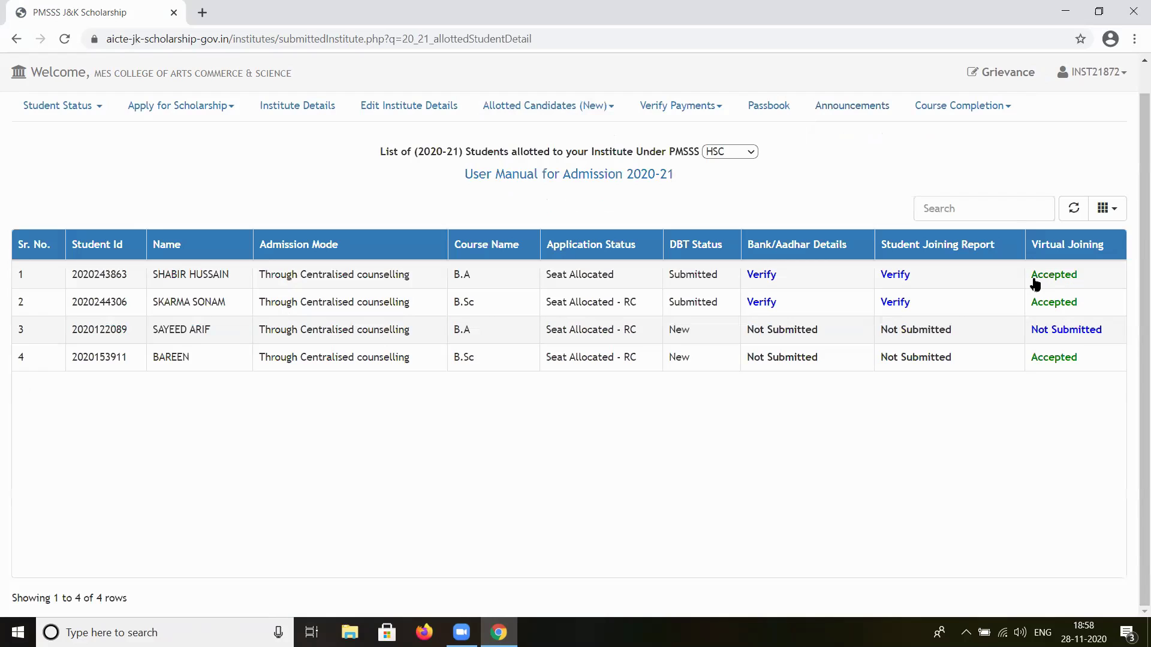
{"action": "left_click", "coordinate": [1036, 283]}
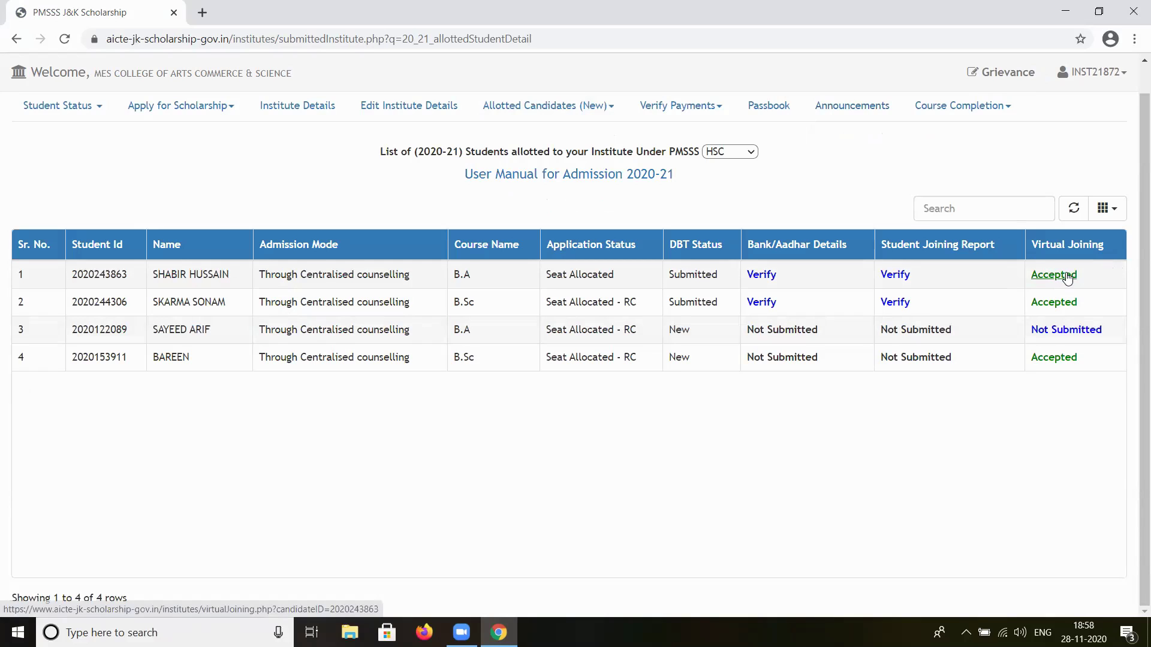
{"action": "left_click", "coordinate": [1058, 278]}
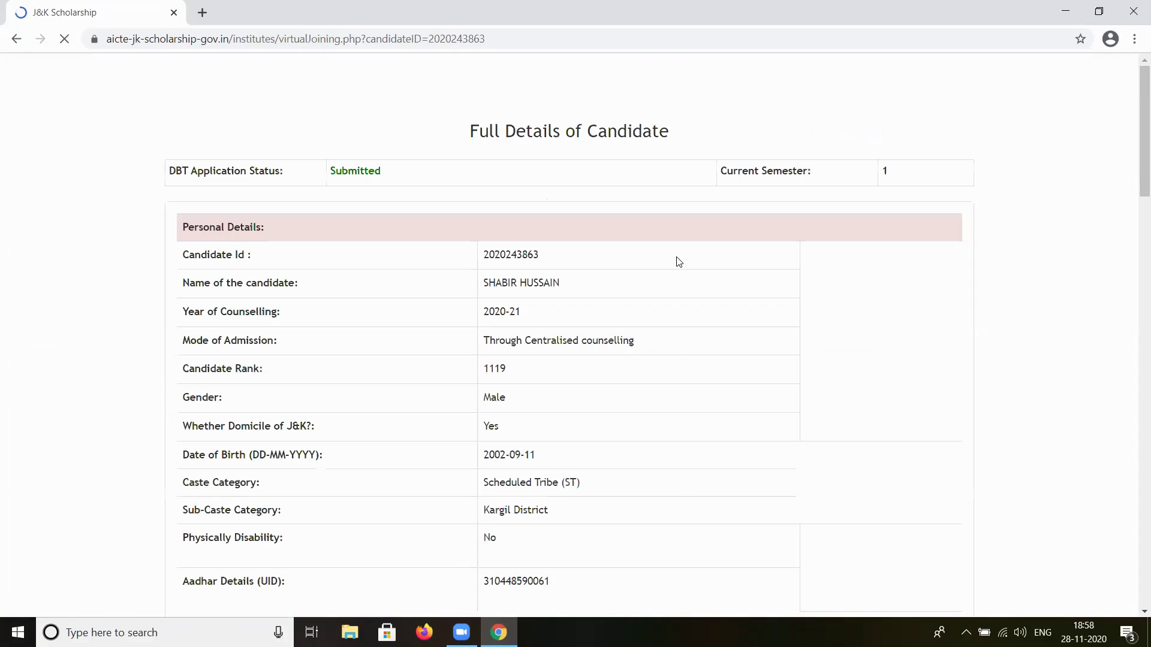
- Review the Transfer Certificate under Attachments to verify and confirm it as Accepted with the comment Ok
{"action": "scroll", "coordinate": [678, 262], "scroll_direction": "down", "scroll_amount": 10}
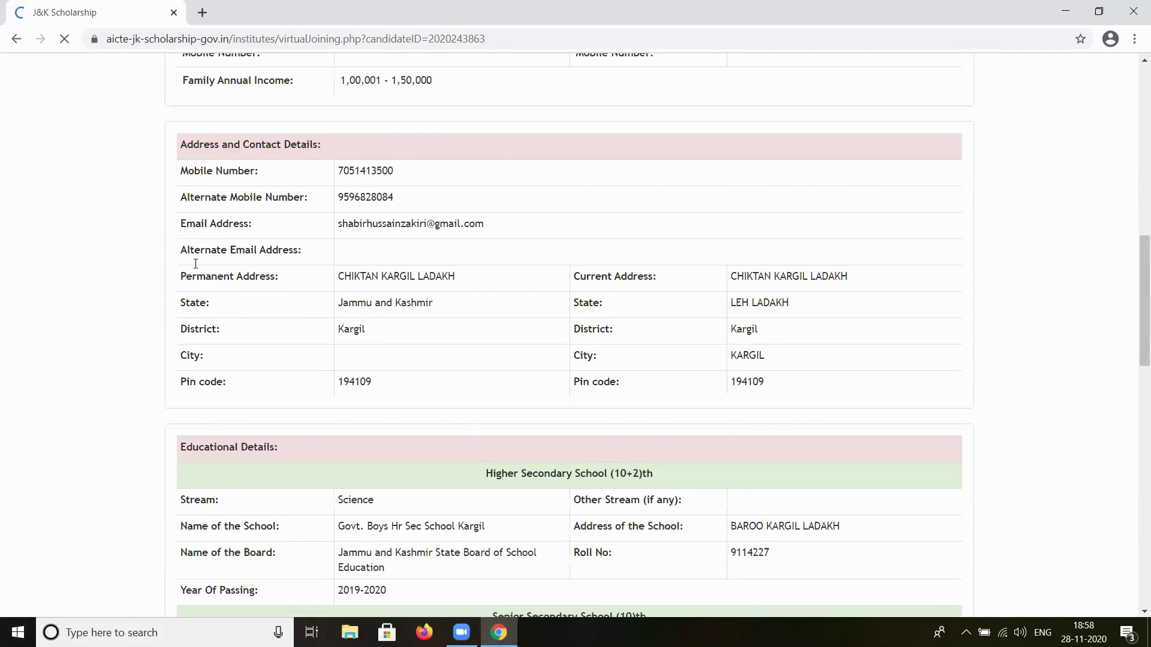
{"action": "scroll", "coordinate": [179, 288], "scroll_direction": "down", "scroll_amount": 1}
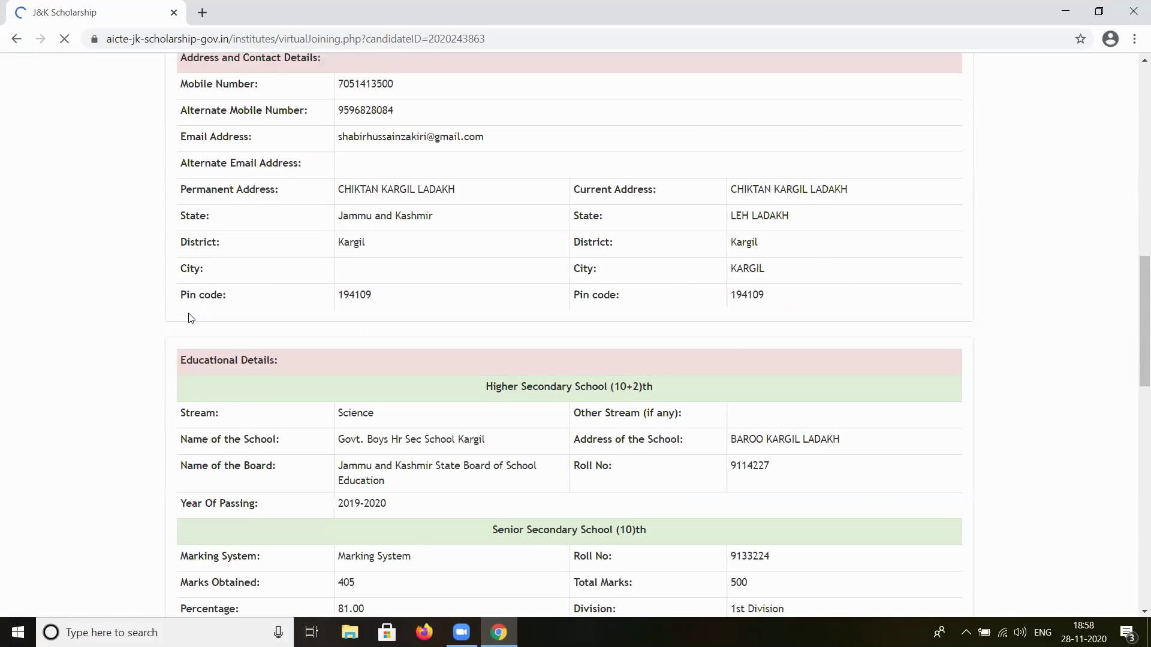
{"action": "scroll", "coordinate": [198, 317], "scroll_direction": "down", "scroll_amount": 10}
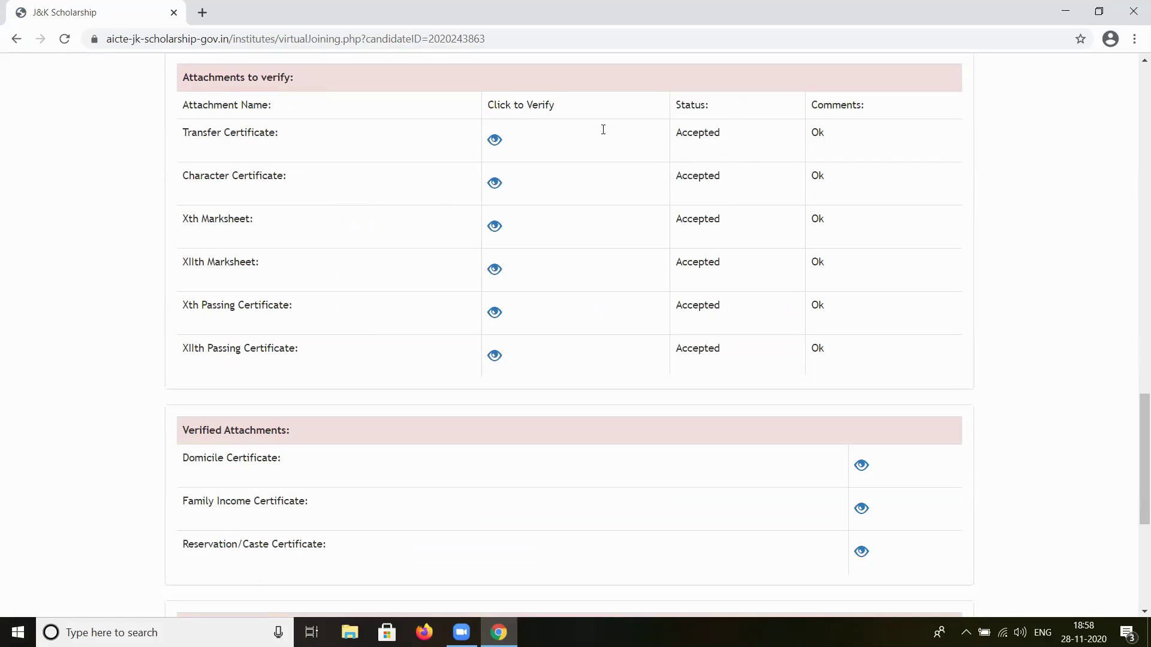
{"action": "scroll", "coordinate": [530, 209], "scroll_direction": "up", "scroll_amount": 1}
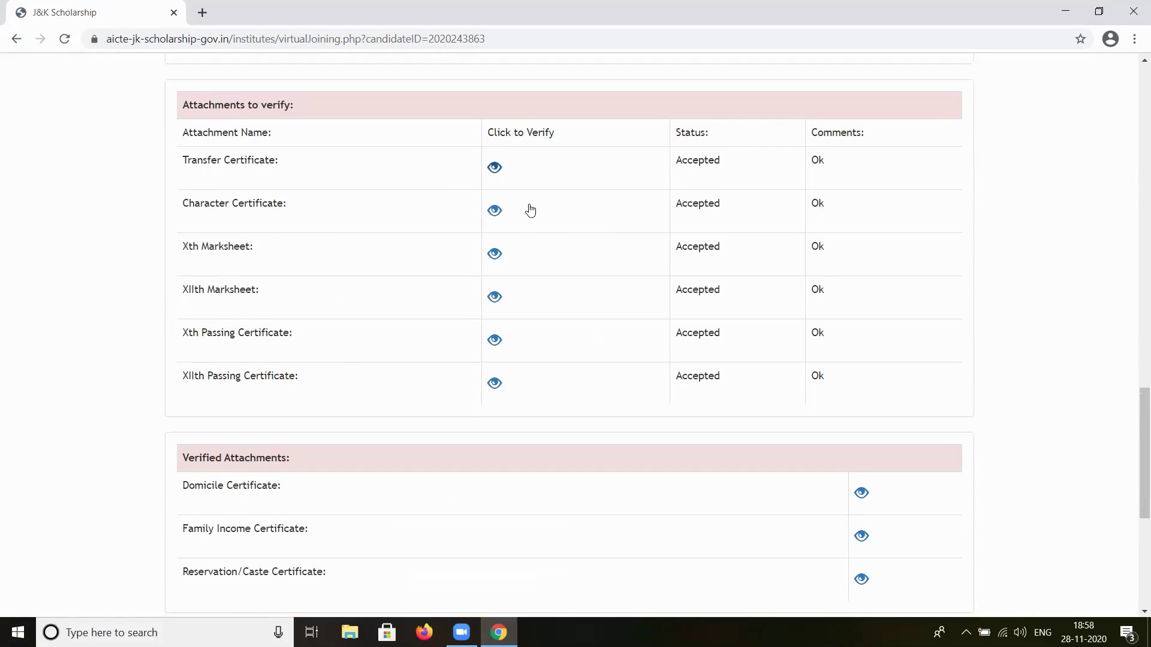
{"action": "scroll", "coordinate": [718, 214], "scroll_direction": "up", "scroll_amount": 1}
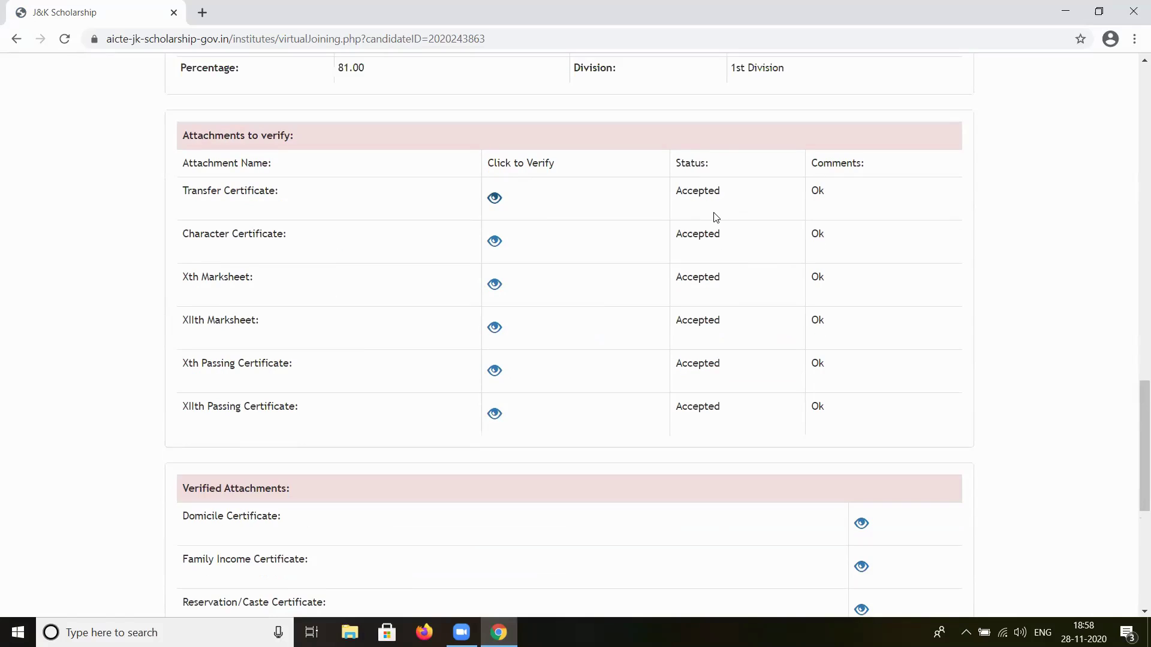
{"action": "scroll", "coordinate": [716, 217], "scroll_direction": "up", "scroll_amount": 1}
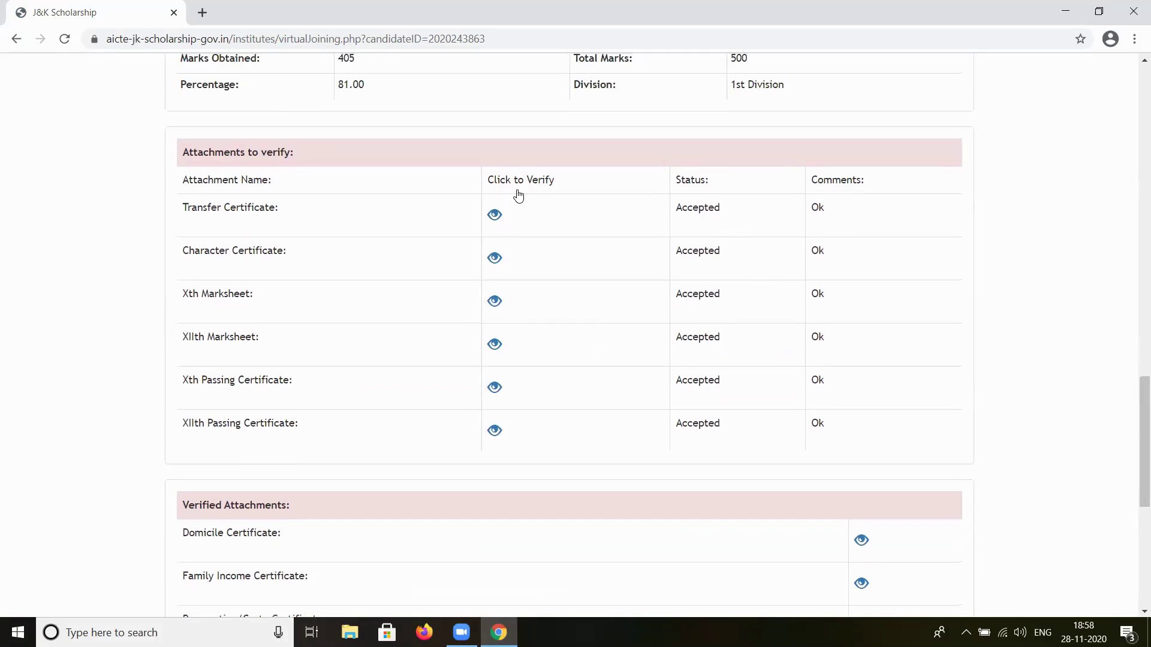
{"action": "left_click", "coordinate": [495, 214]}
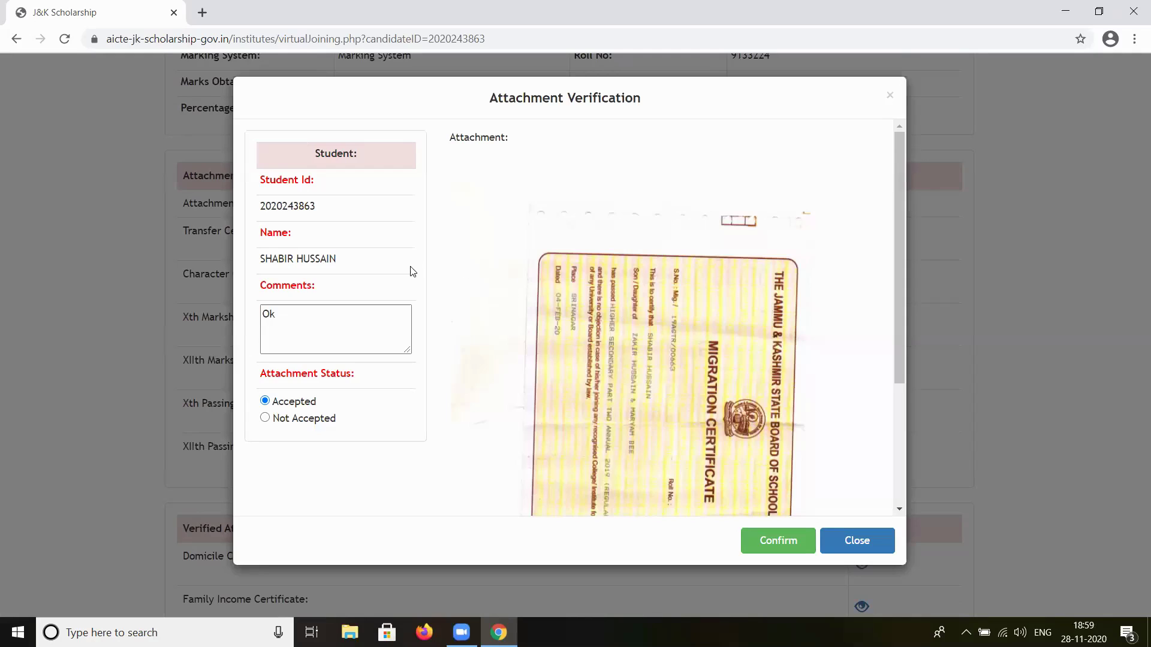
{"action": "scroll", "coordinate": [377, 273], "scroll_direction": "down", "scroll_amount": 1}
{"action": "scroll", "coordinate": [285, 329], "scroll_direction": "down", "scroll_amount": 2}
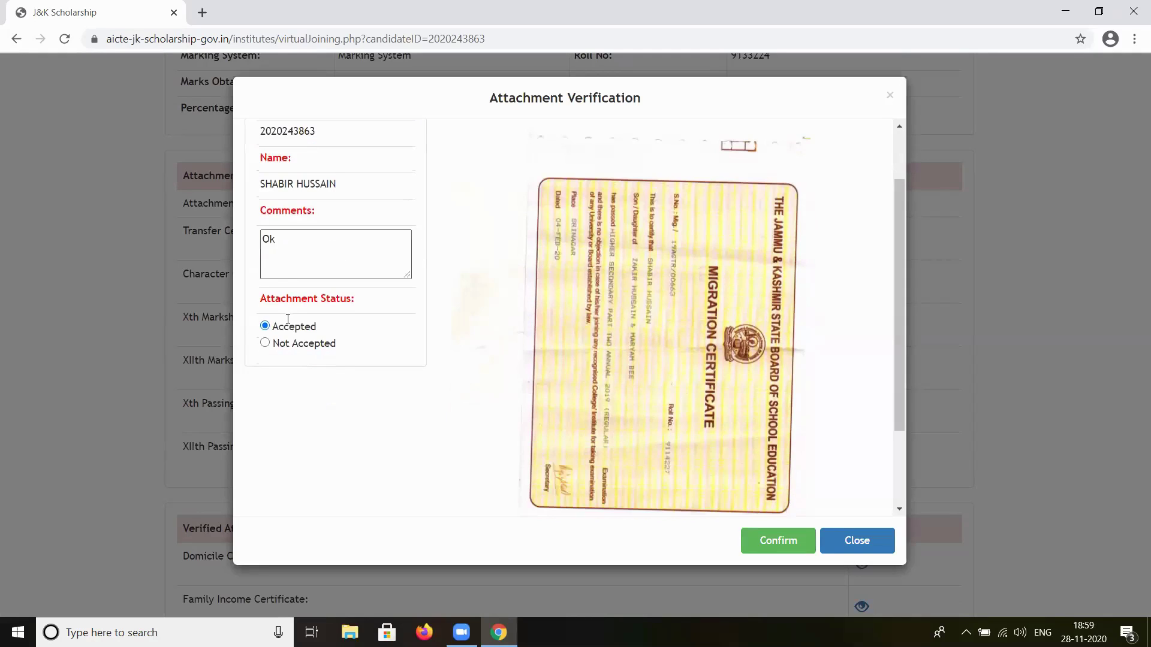
{"action": "scroll", "coordinate": [285, 316], "scroll_direction": "up", "scroll_amount": 3}
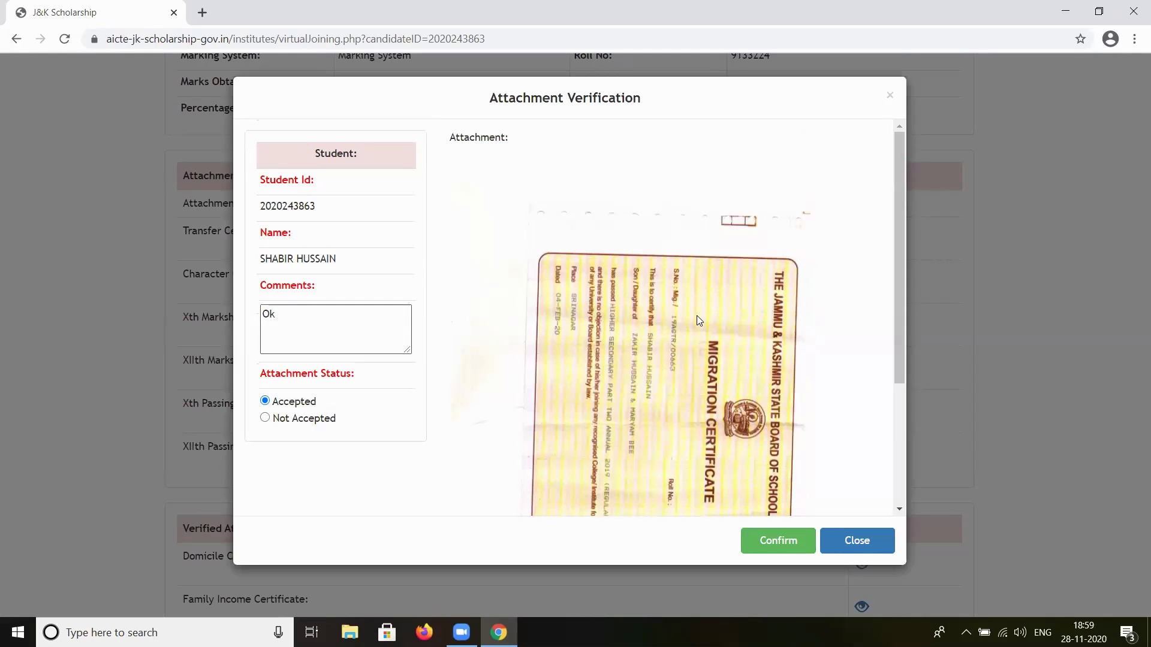
{"action": "scroll", "coordinate": [298, 303], "scroll_direction": "down", "scroll_amount": 6}
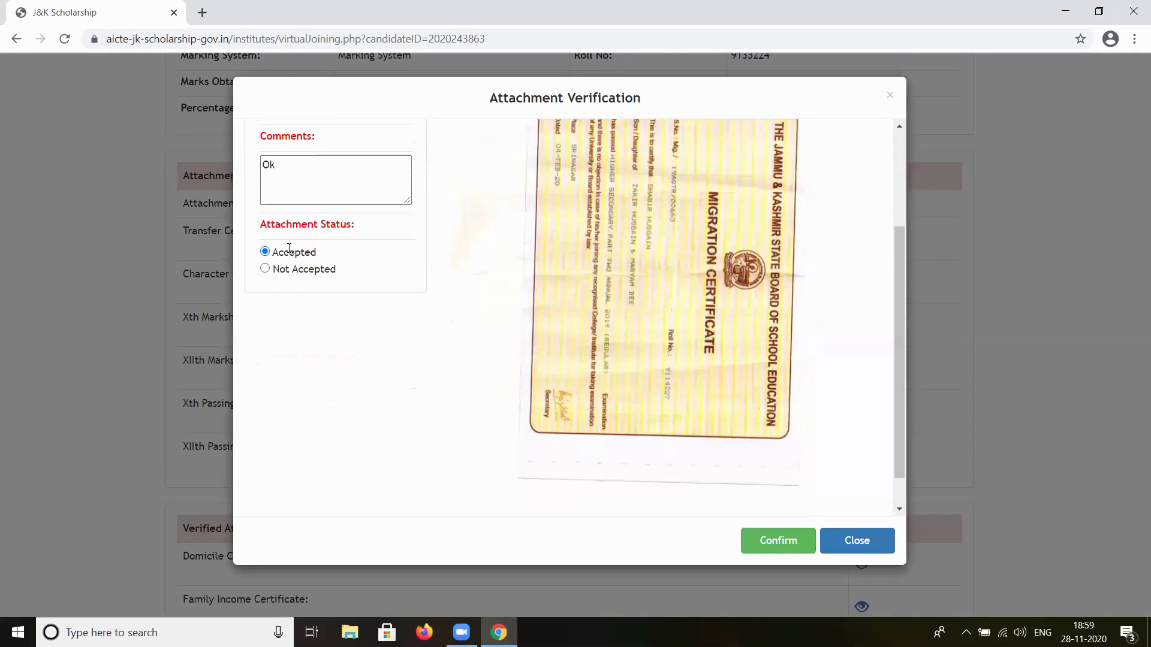
{"action": "scroll", "coordinate": [289, 249], "scroll_direction": "up", "scroll_amount": 3}
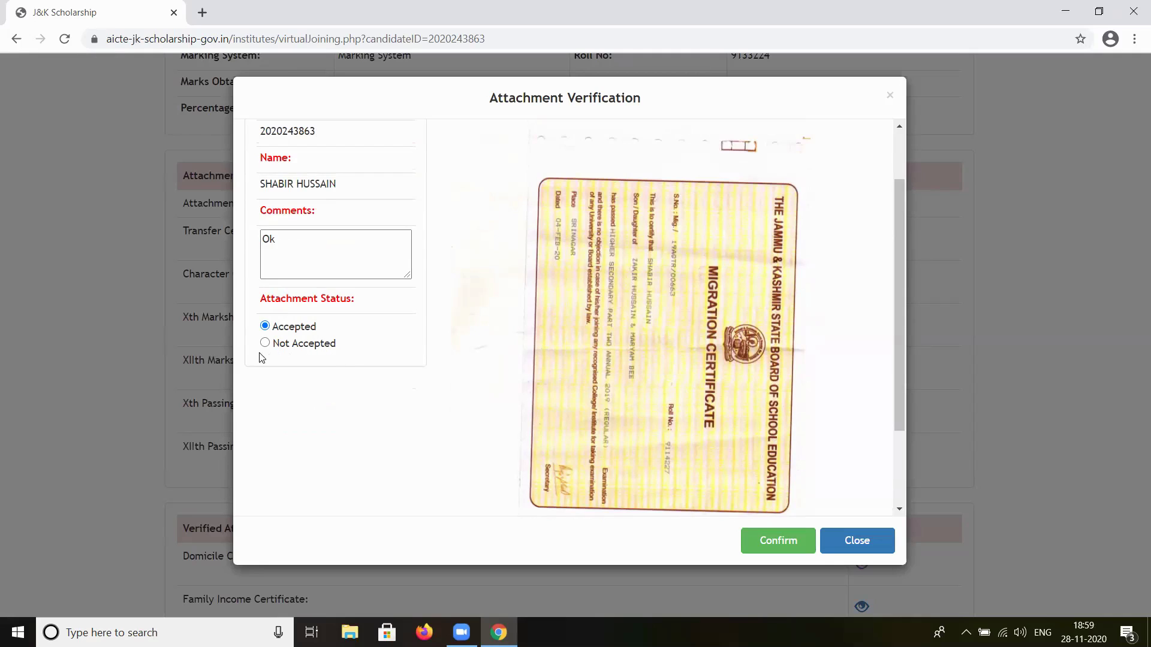
{"action": "left_click", "coordinate": [782, 541]}
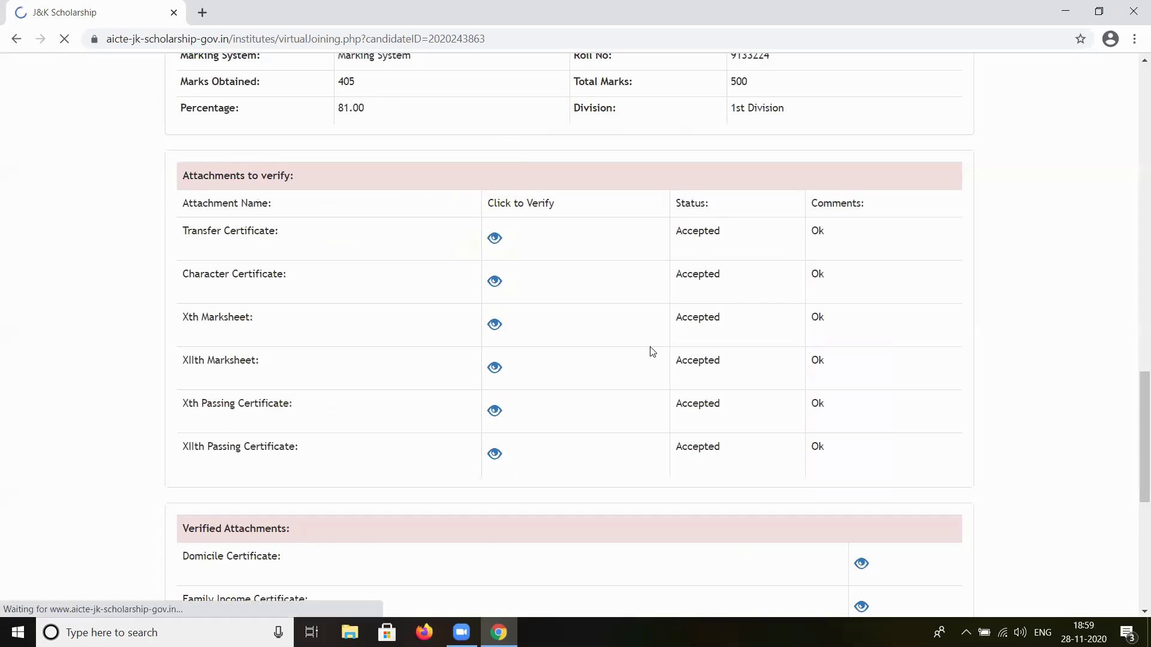
- Examine the candidate's verified attachments and Admission Details, and return to the list of allotted students
{"action": "scroll", "coordinate": [597, 384], "scroll_direction": "down", "scroll_amount": 5}
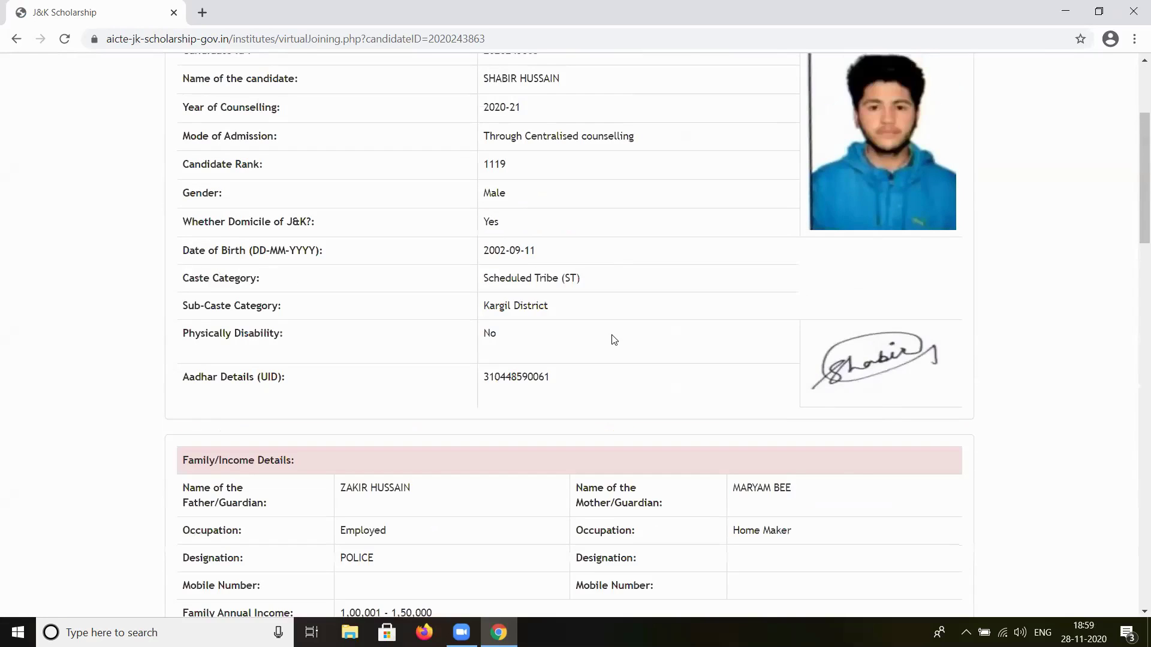
{"action": "scroll", "coordinate": [589, 327], "scroll_direction": "down", "scroll_amount": 20}
{"action": "scroll", "coordinate": [450, 259], "scroll_direction": "down", "scroll_amount": 1}
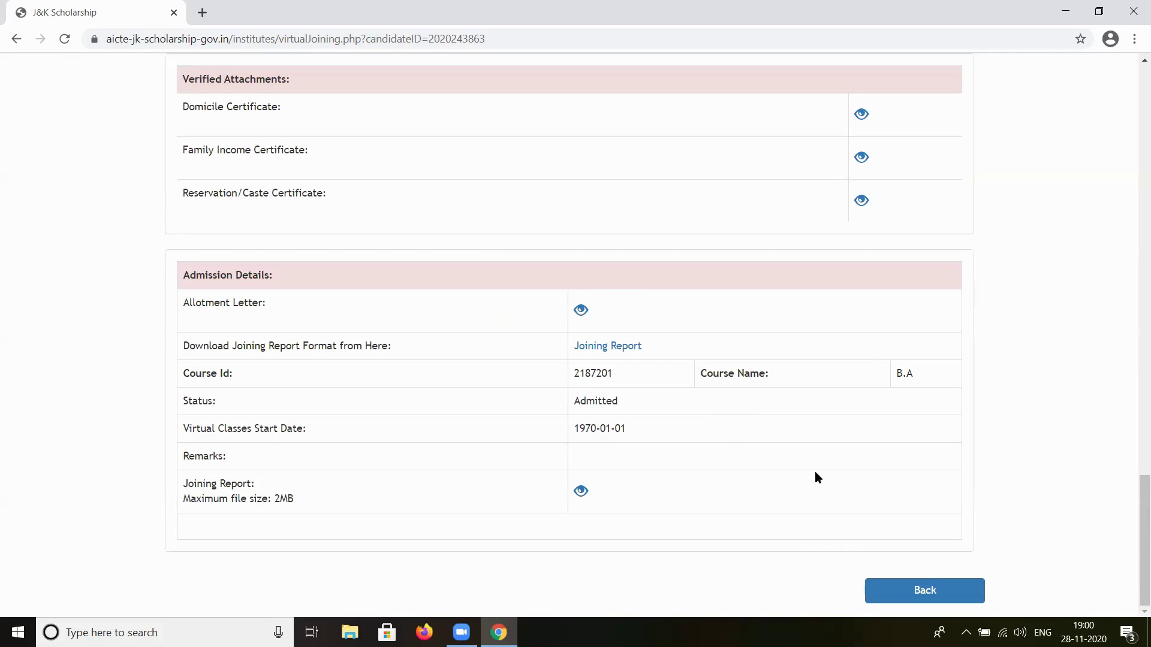
{"action": "scroll", "coordinate": [806, 477], "scroll_direction": "up", "scroll_amount": 2}
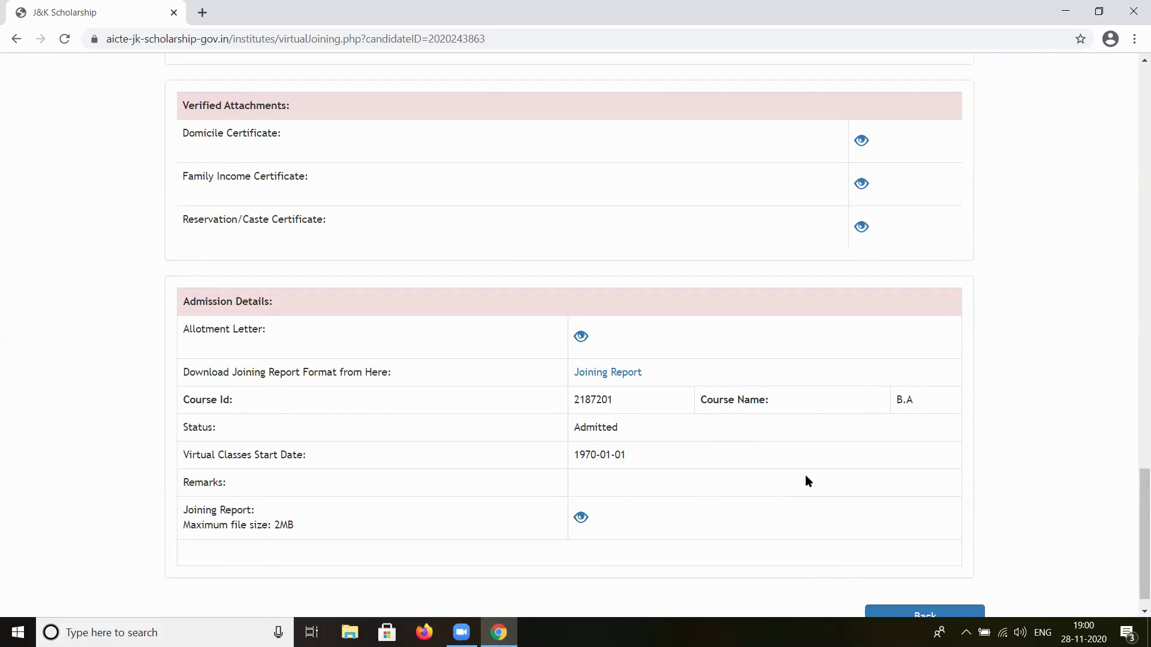
{"action": "scroll", "coordinate": [813, 484], "scroll_direction": "up", "scroll_amount": 3}
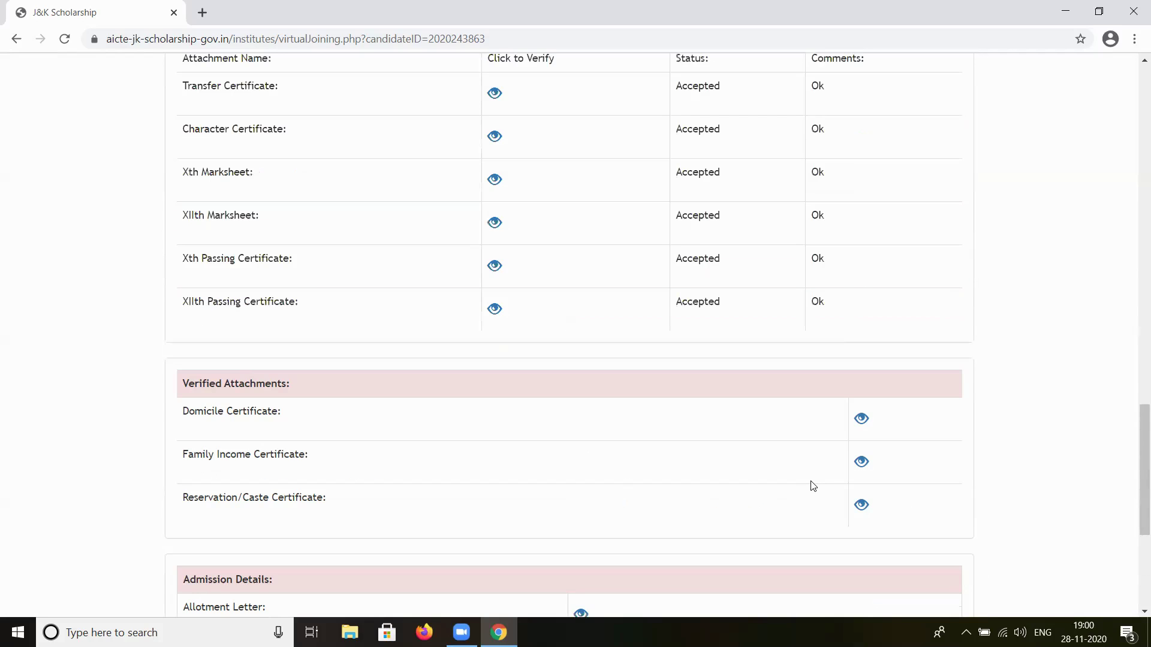
{"action": "scroll", "coordinate": [814, 484], "scroll_direction": "up", "scroll_amount": 1}
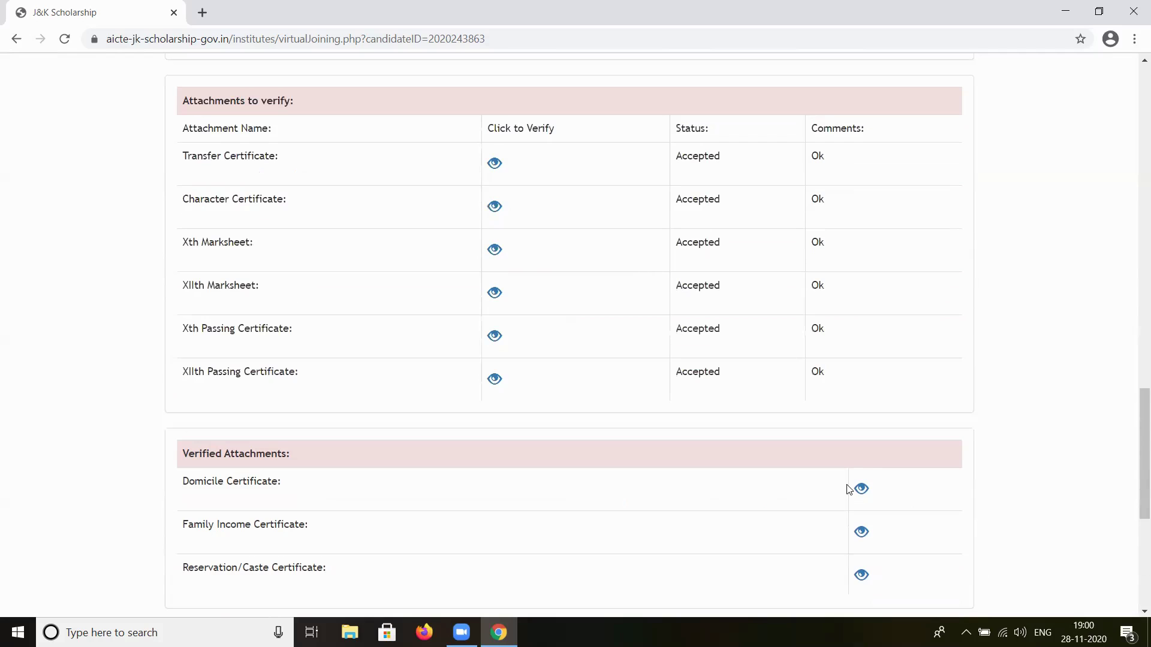
{"action": "scroll", "coordinate": [869, 527], "scroll_direction": "down", "scroll_amount": 6}
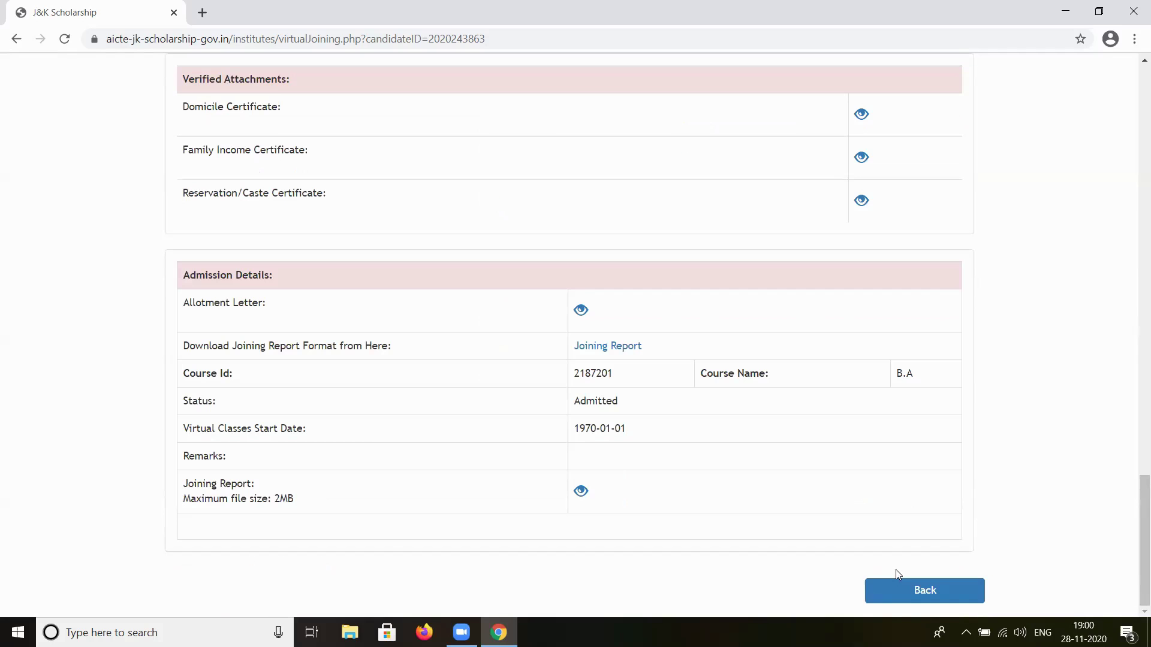
{"action": "left_click", "coordinate": [896, 584]}
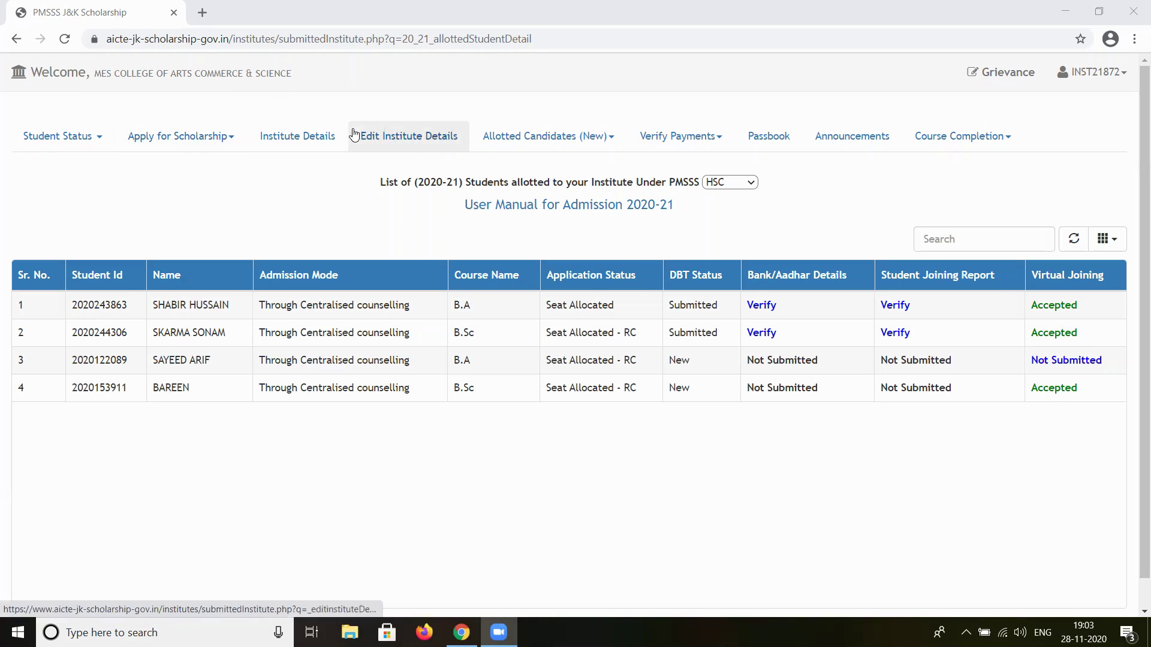
- Open the 2019-20 Apply for Scholarship list and show the verification record of the second candidate, a B.Sc student
{"action": "left_click", "coordinate": [251, 139]}
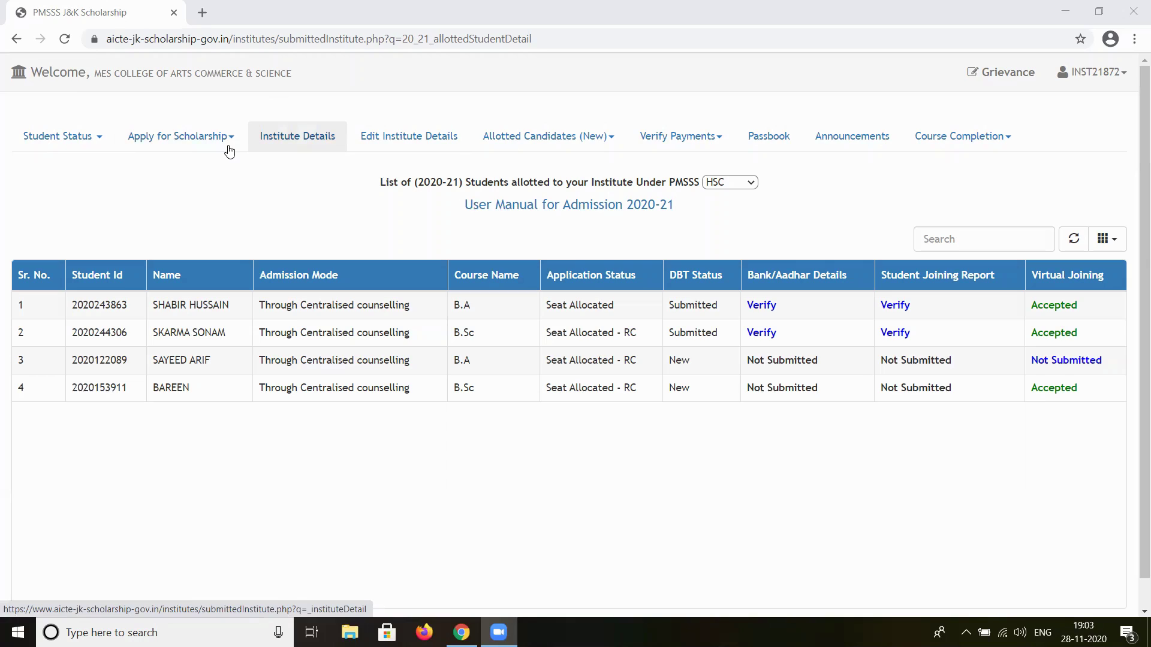
{"action": "left_click", "coordinate": [156, 256]}
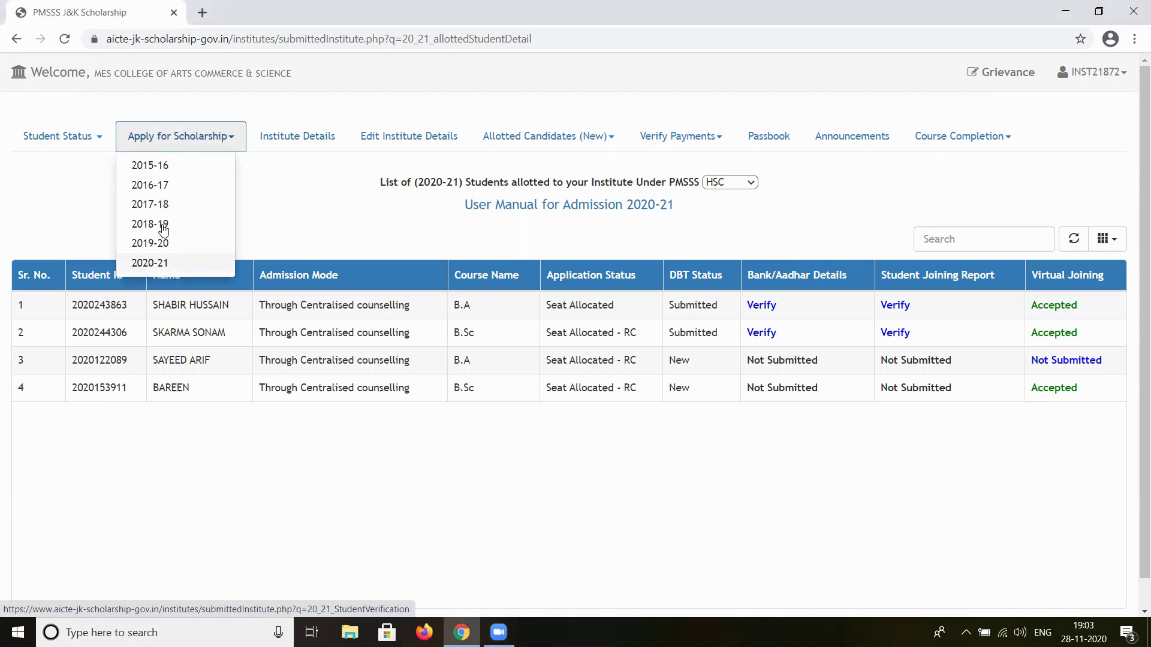
{"action": "left_click", "coordinate": [300, 185]}
{"action": "left_click", "coordinate": [314, 149]}
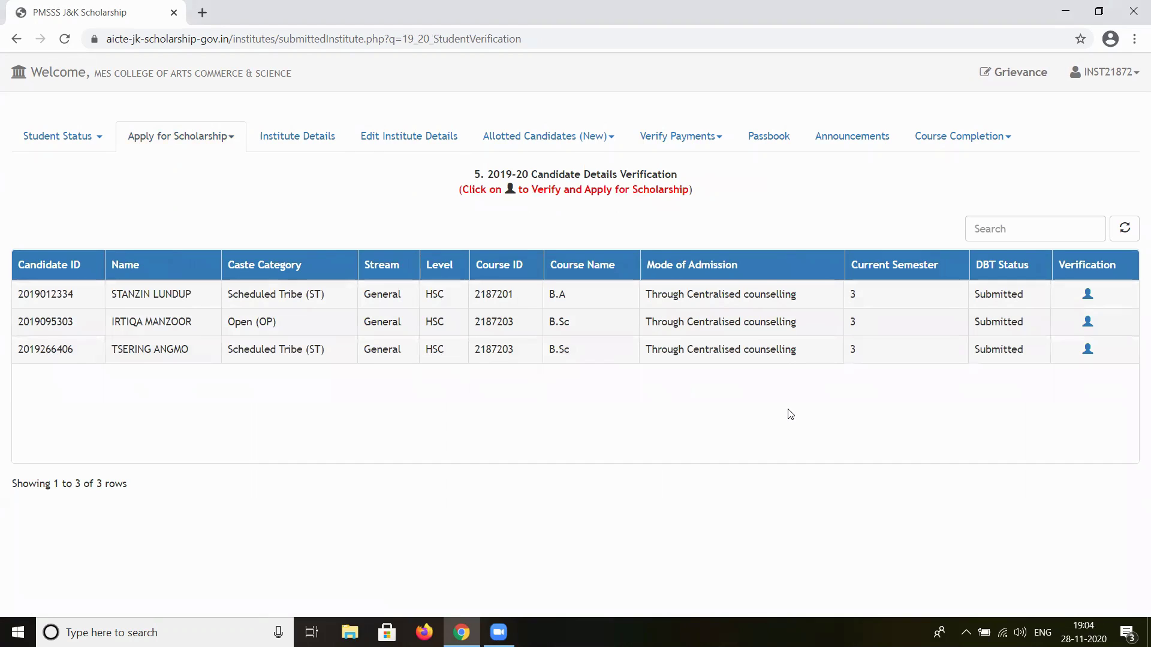
{"action": "left_click", "coordinate": [1086, 324]}
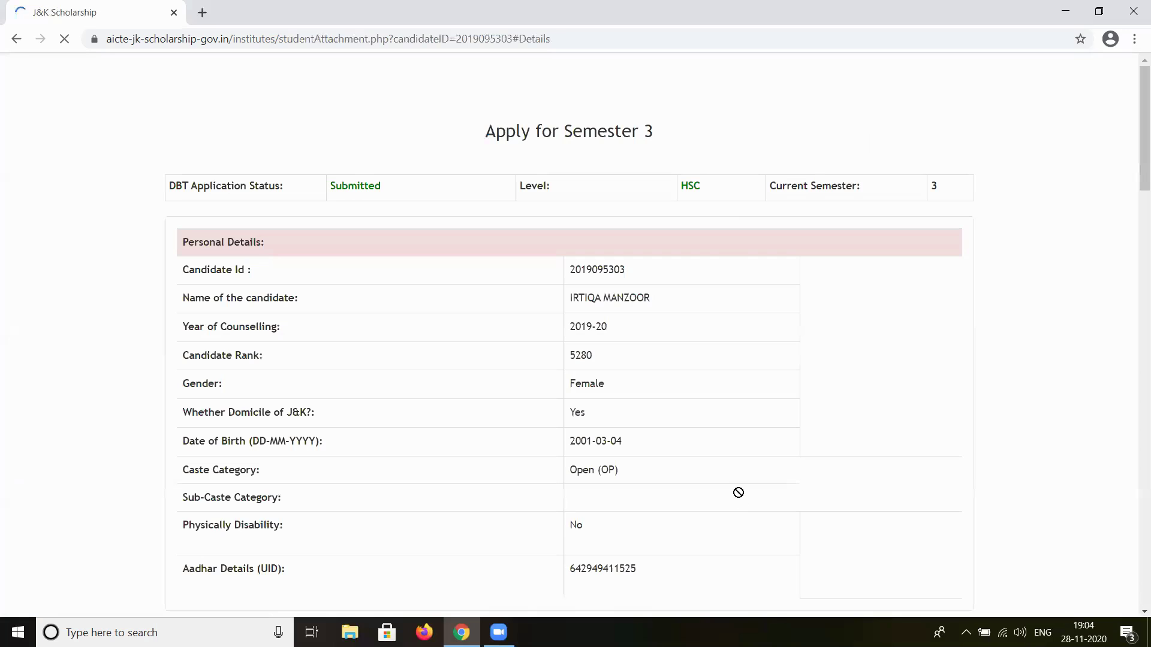
- Start the candidate's Semester 3 scholarship application and enter 80 as the 1st Sem percentage
{"action": "scroll", "coordinate": [738, 492], "scroll_direction": "down", "scroll_amount": 20}
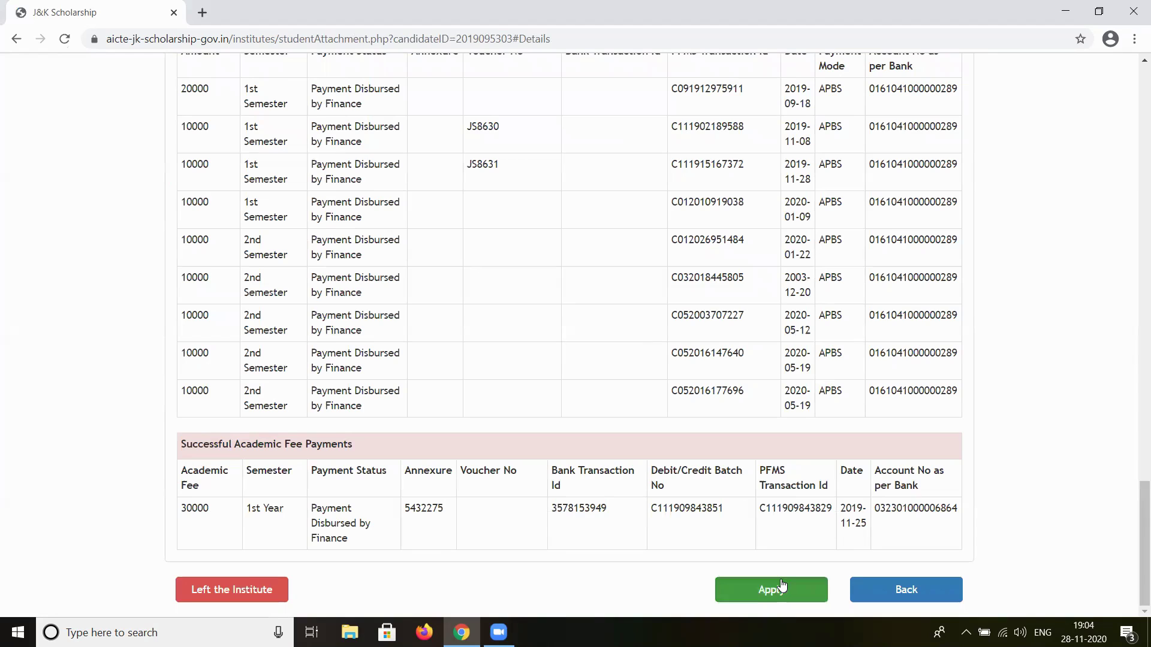
{"action": "left_click", "coordinate": [782, 586]}
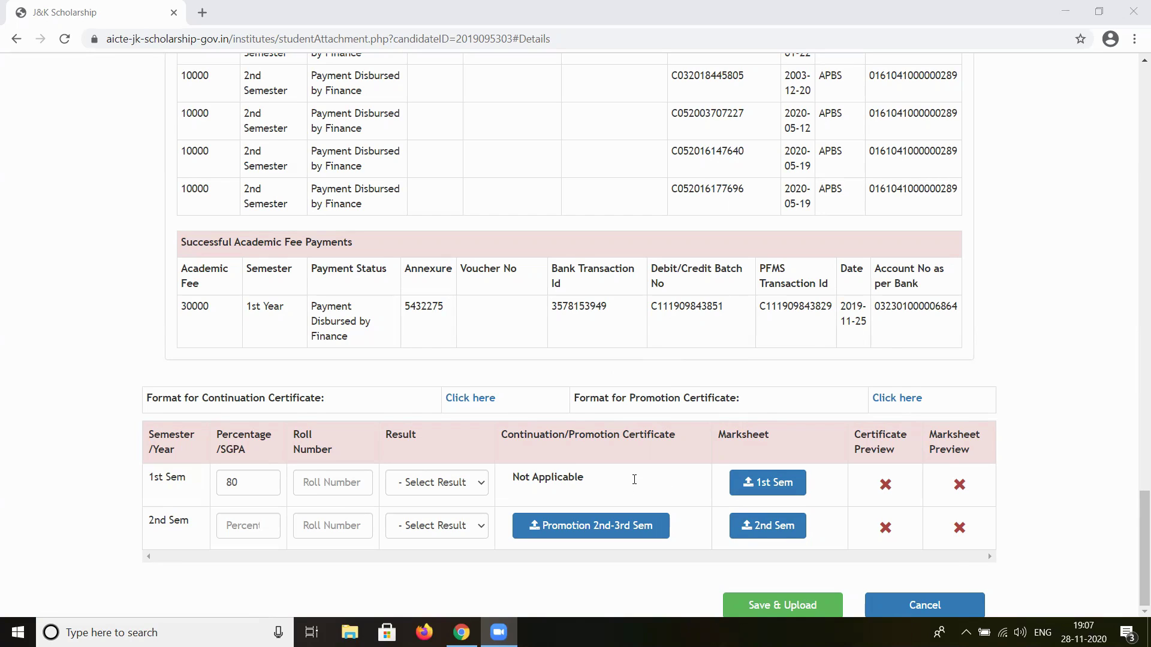
{"action": "key", "text": "Tab"}
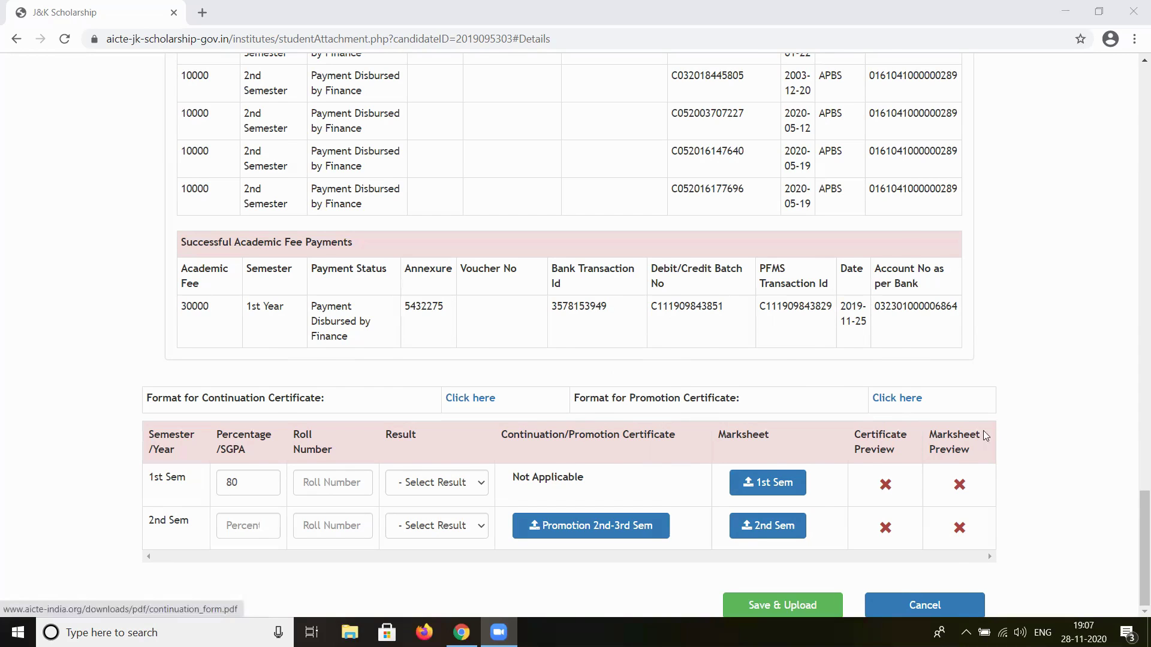
{"action": "scroll", "coordinate": [1027, 423], "scroll_direction": "up", "scroll_amount": 3}
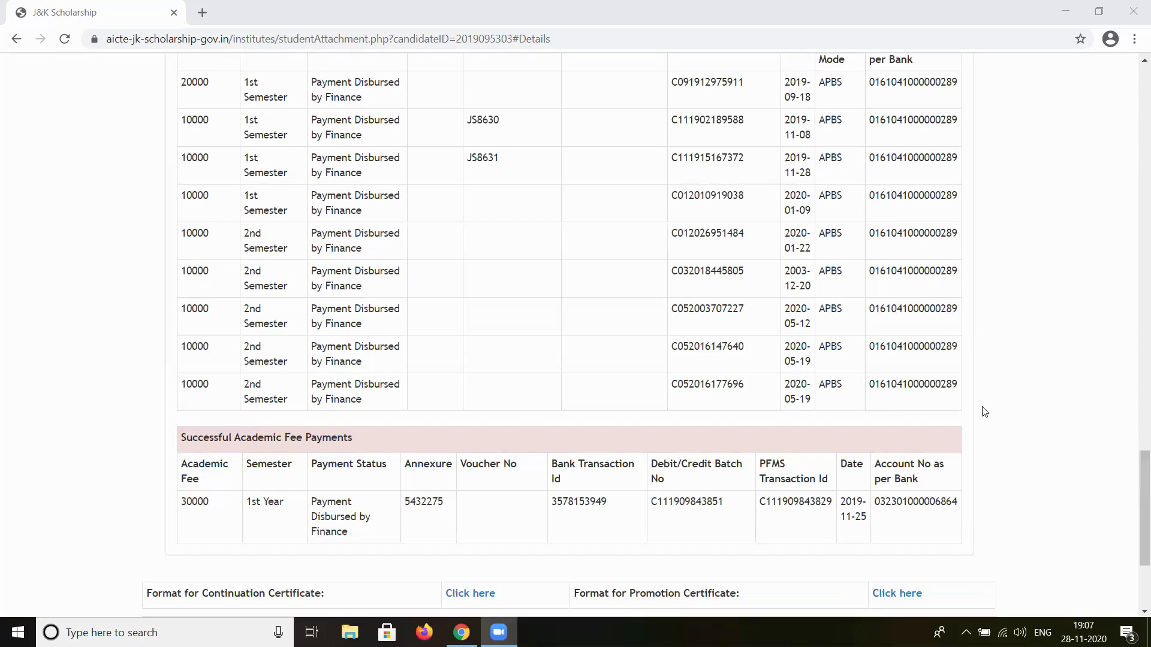
{"action": "scroll", "coordinate": [973, 414], "scroll_direction": "down", "scroll_amount": 2}
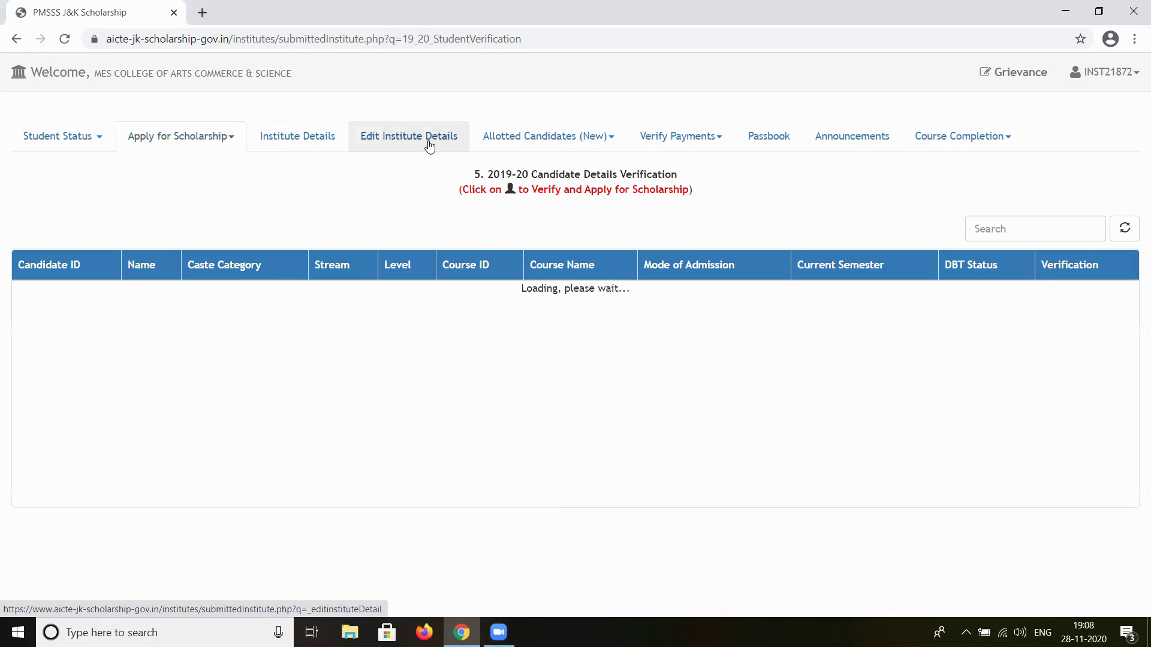
- Open the institute details for editing and start the Academic Fee and SFRC application form
{"action": "left_click", "coordinate": [429, 146]}
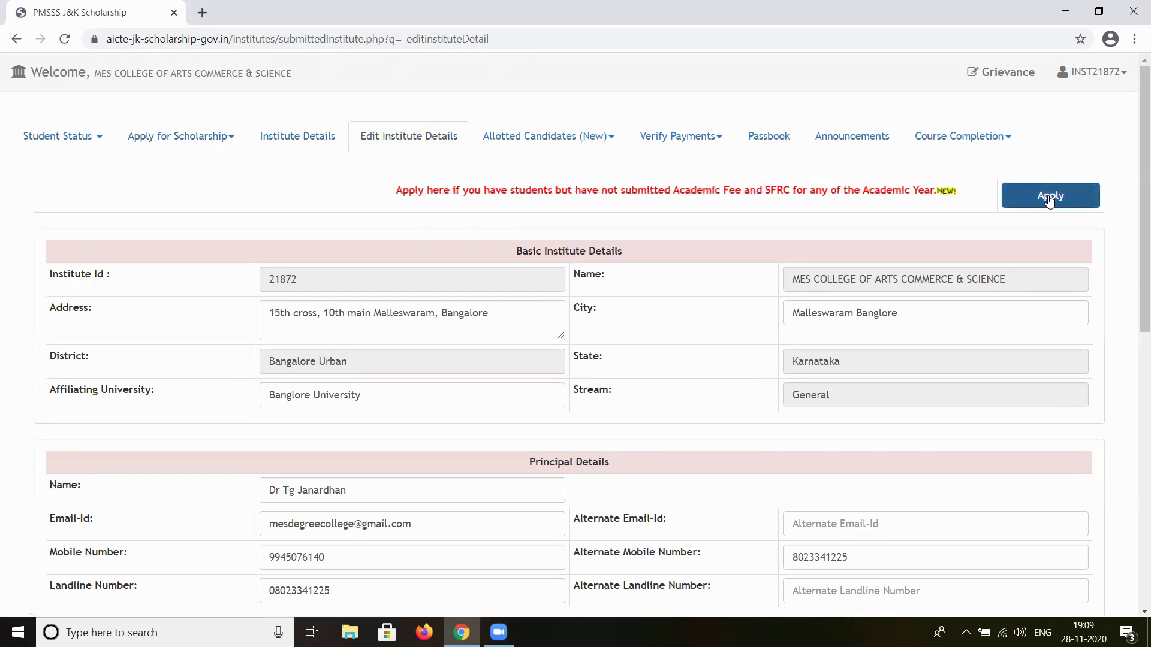
{"action": "left_click", "coordinate": [1049, 201]}
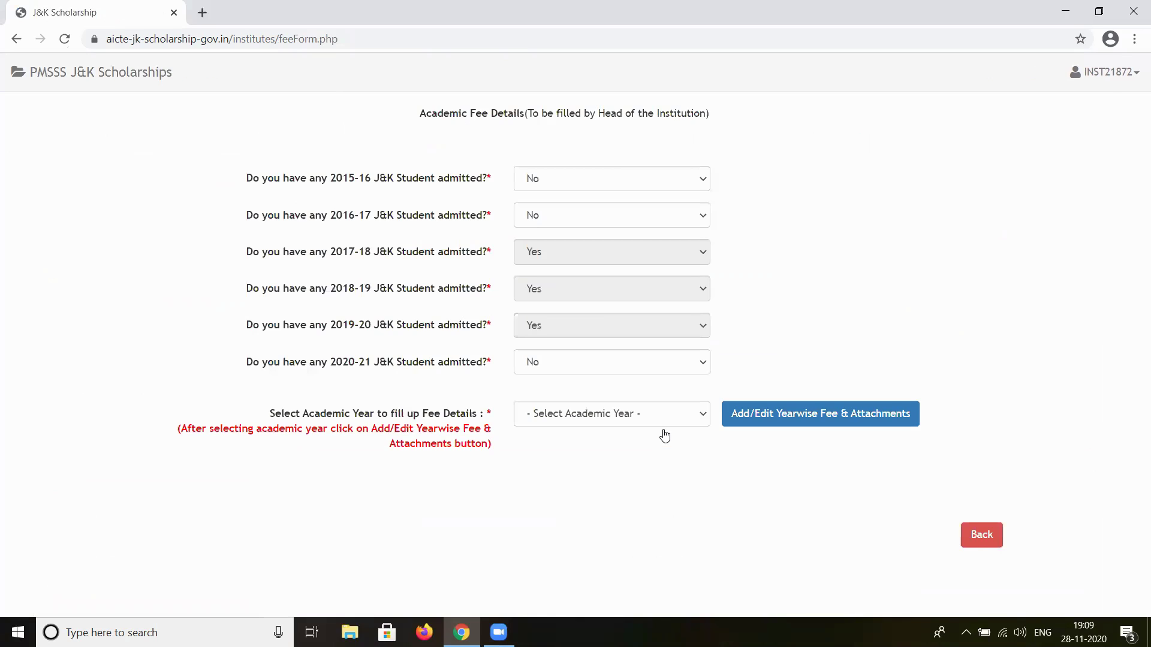
- Set the 2020-21 J&K student admission answer to Yes and open the yearwise fee details for academic year 2020-21
{"action": "left_click", "coordinate": [664, 436]}
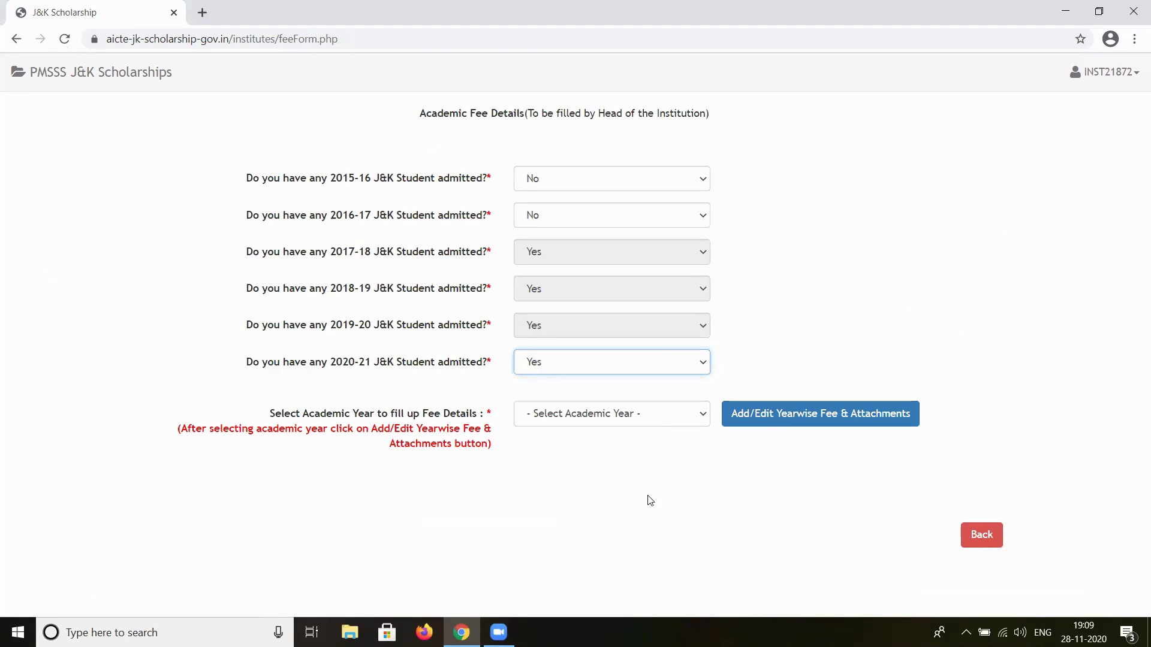
{"action": "key", "text": "Tab"}
{"action": "key", "text": "Down"}
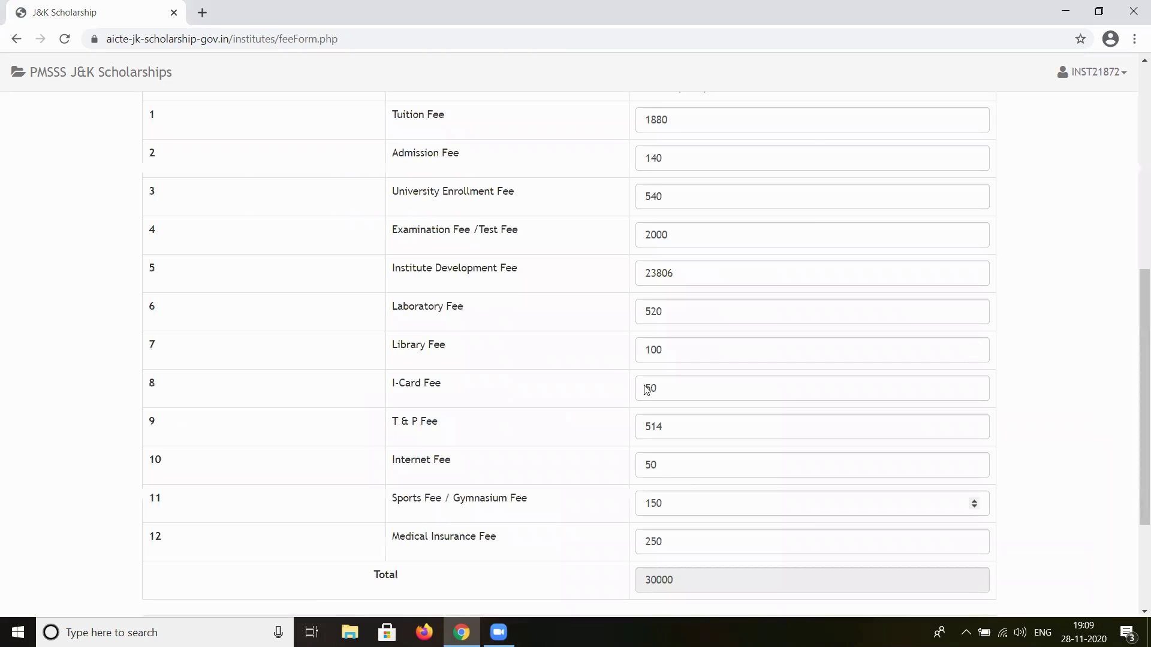
- Enter 25000 as both the 2020-21 Academic Fee and the Fee as per State Fee Regulatory Committee/Authority
{"action": "scroll", "coordinate": [646, 391], "scroll_direction": "down", "scroll_amount": 4}
{"action": "scroll", "coordinate": [619, 378], "scroll_direction": "up", "scroll_amount": 1}
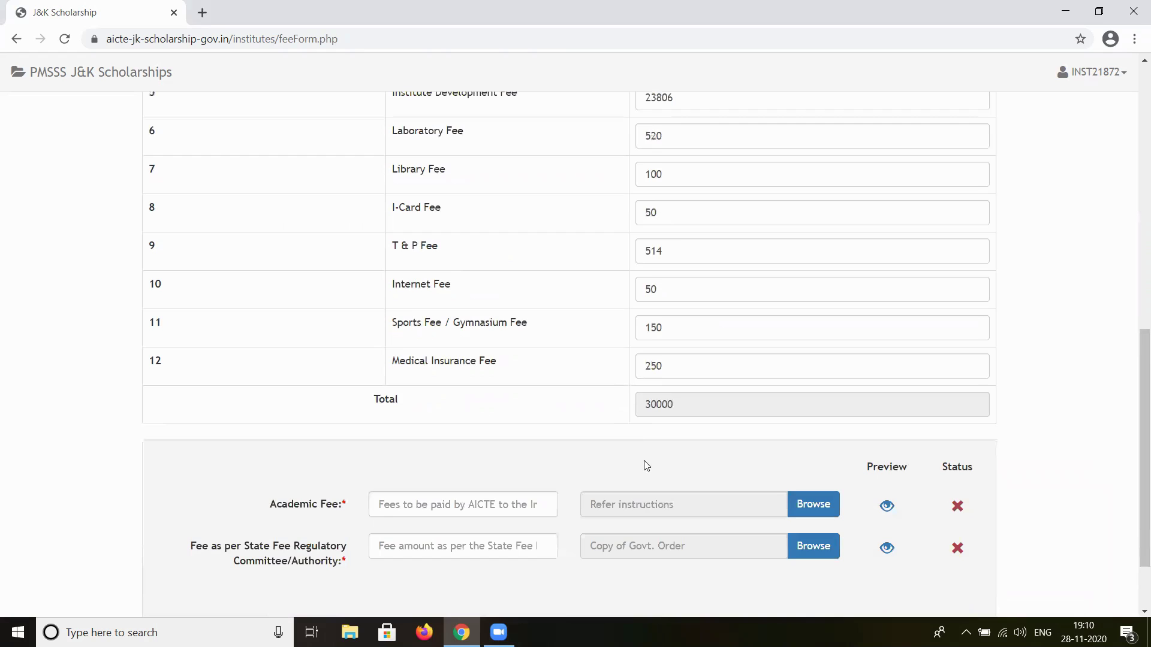
{"action": "scroll", "coordinate": [646, 465], "scroll_direction": "up", "scroll_amount": 2}
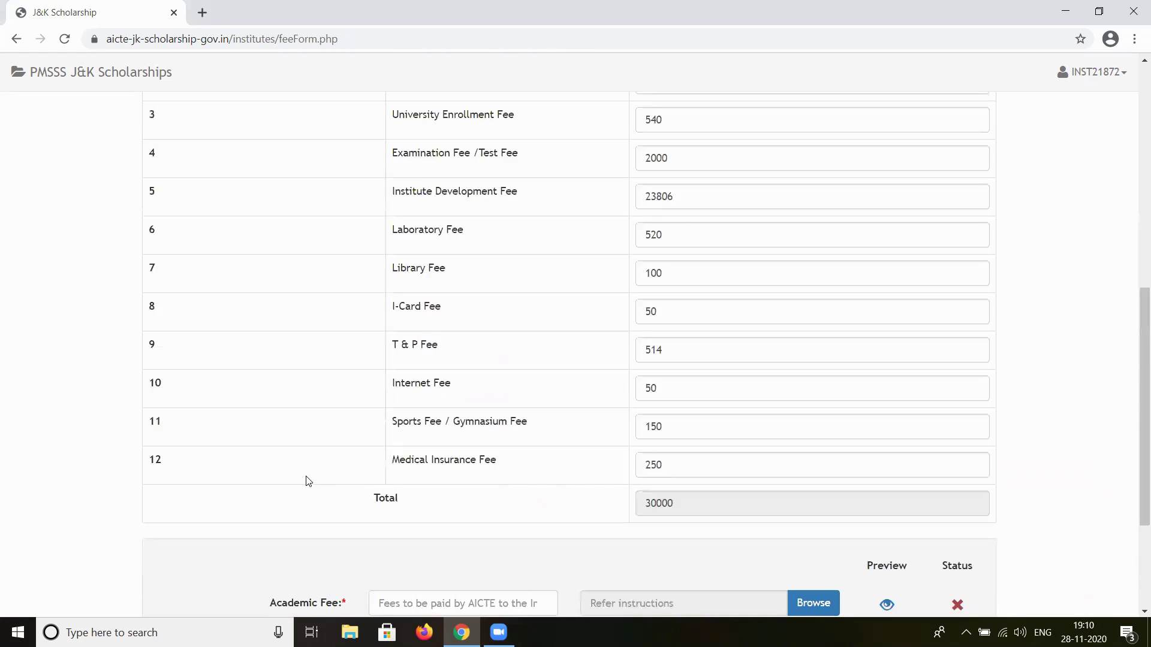
{"action": "scroll", "coordinate": [308, 482], "scroll_direction": "up", "scroll_amount": 4}
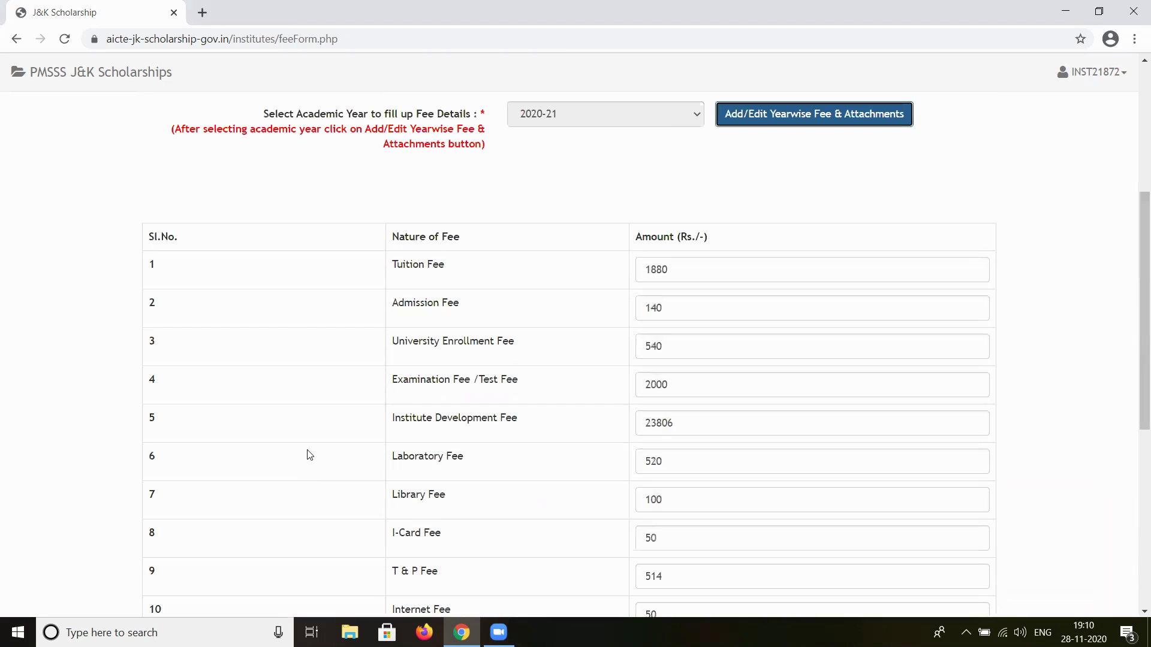
{"action": "scroll", "coordinate": [308, 455], "scroll_direction": "down", "scroll_amount": 6}
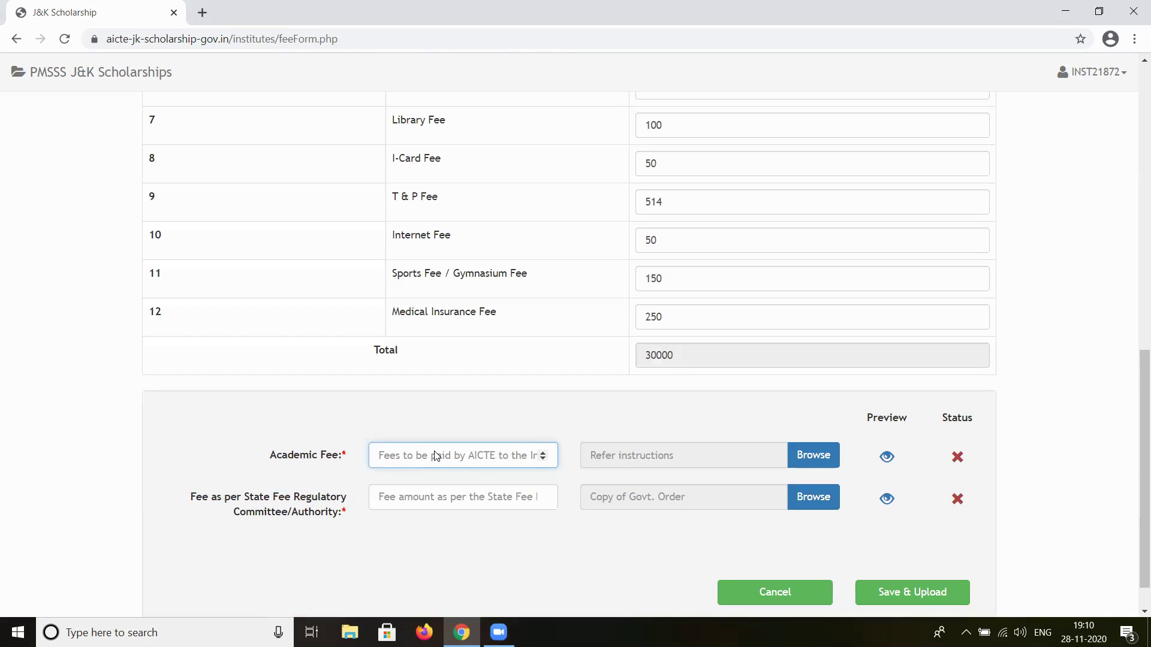
{"action": "type", "text": "25000"}
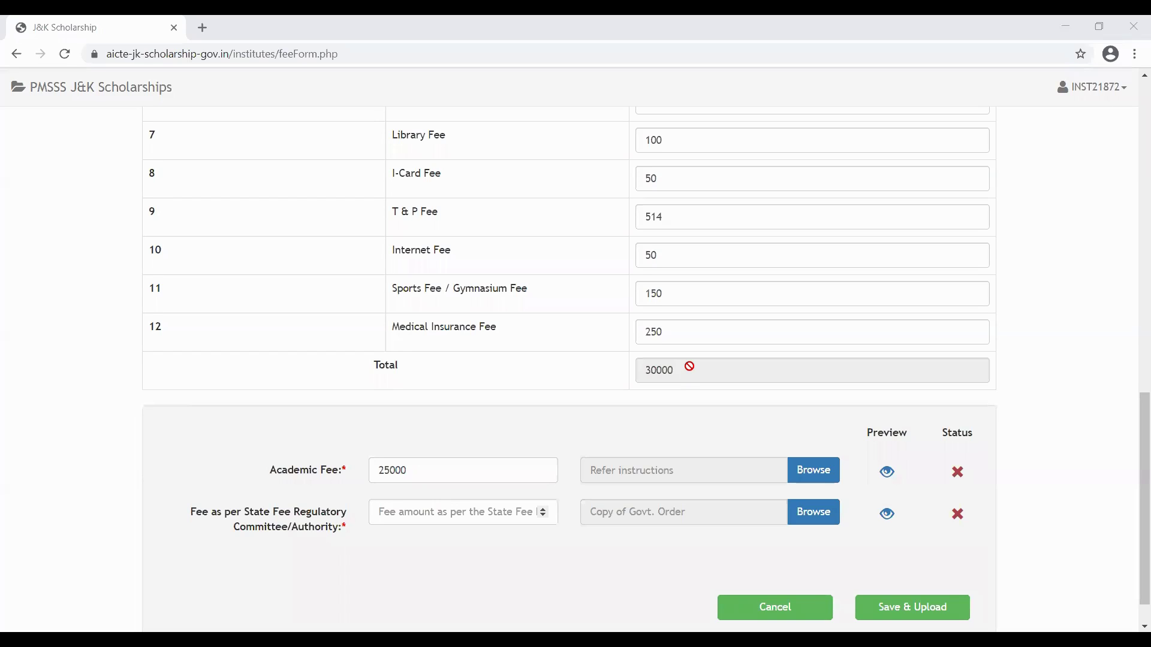
{"action": "key", "text": "shift+Tab"}
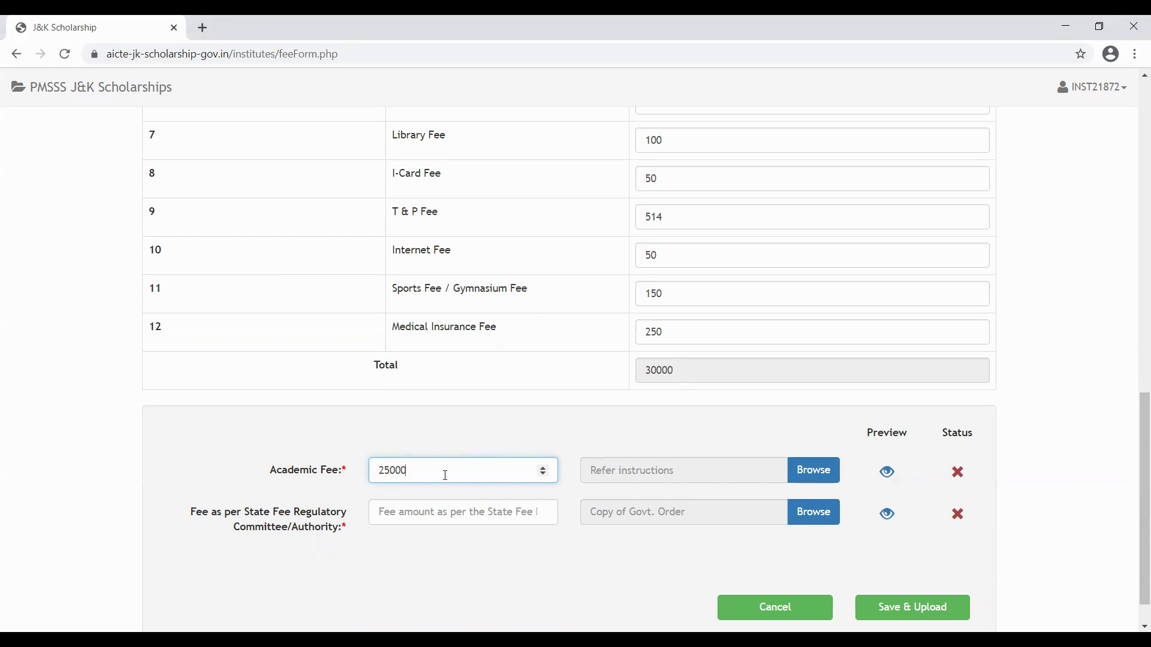
{"action": "left_click", "coordinate": [440, 506]}
{"action": "type", "text": "25000"}
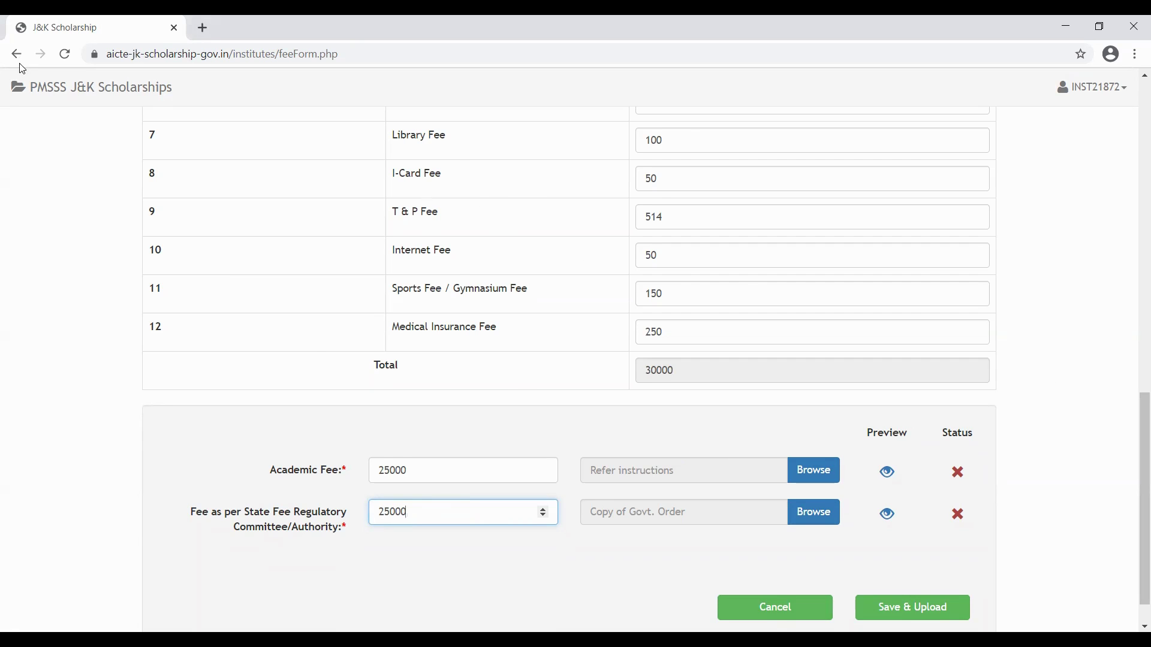
- Leave the academic fee form and show the institute's Passbook details
{"action": "scroll", "coordinate": [36, 84], "scroll_direction": "up", "scroll_amount": 15}
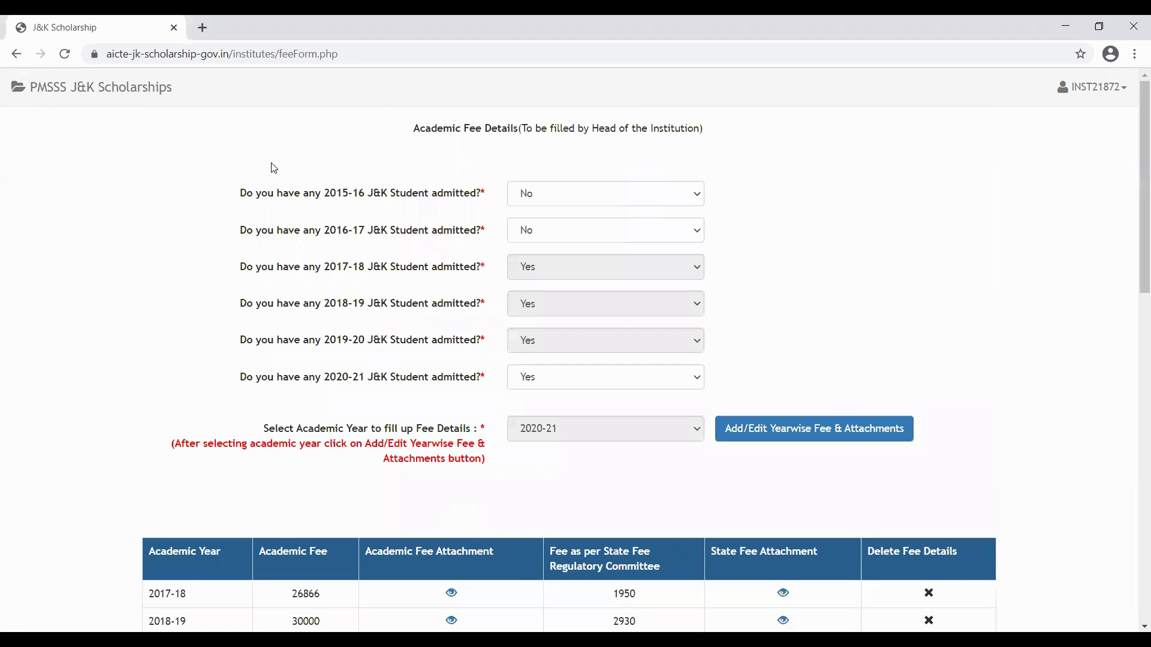
{"action": "key", "text": "alt+Left"}
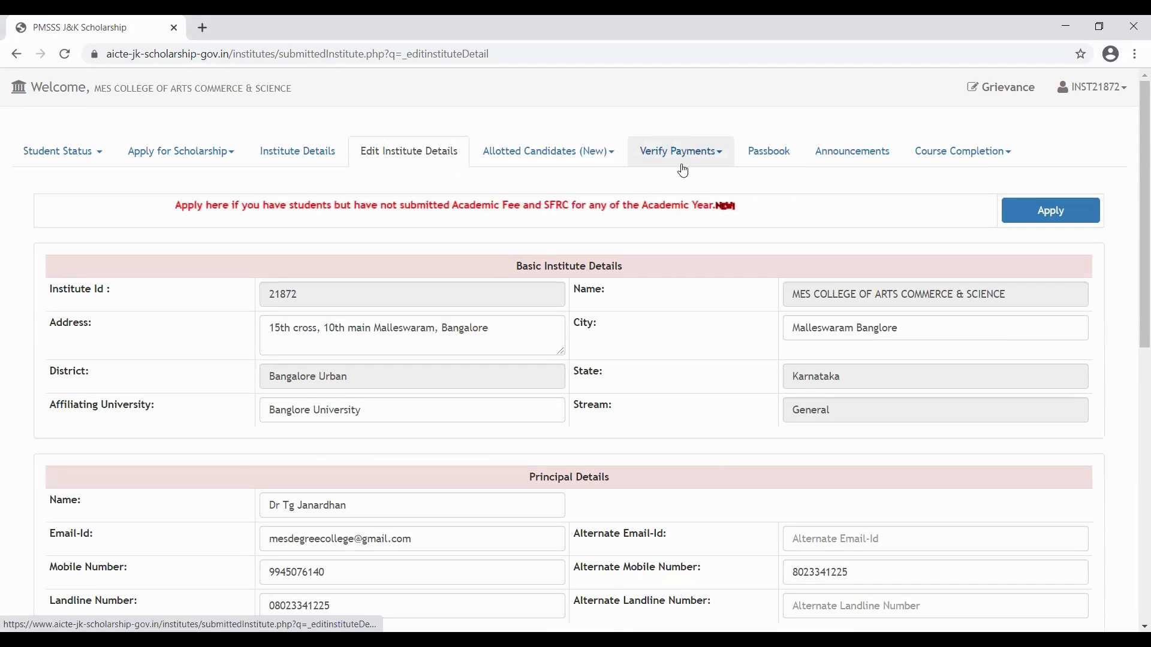
{"action": "left_click", "coordinate": [767, 156]}
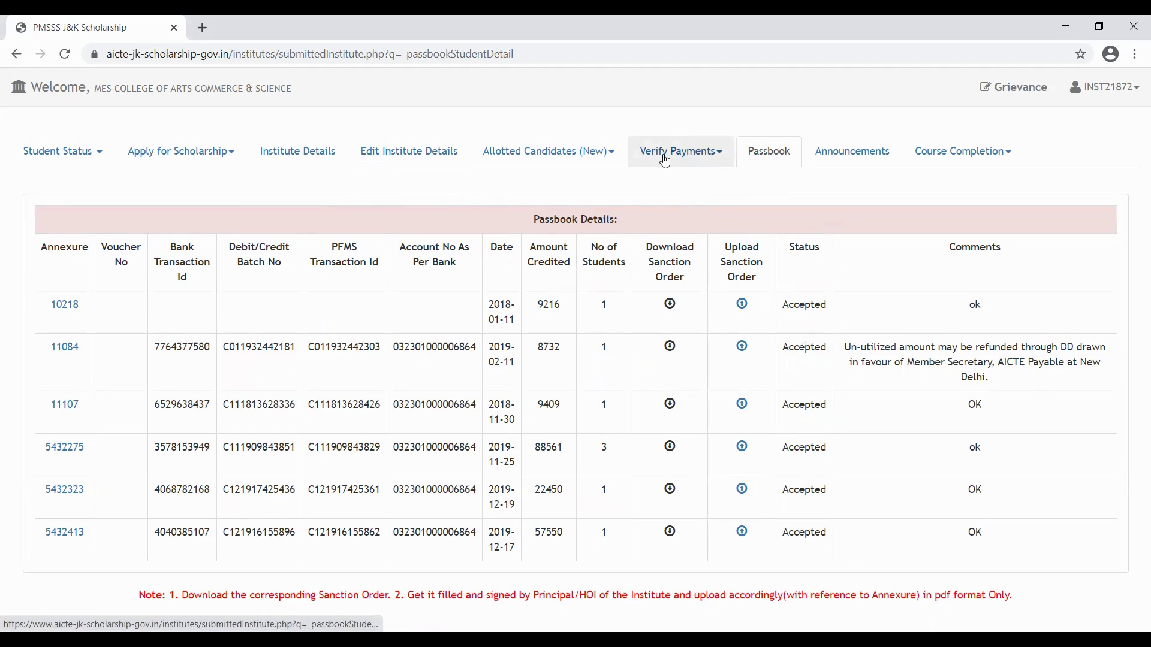
- Open the 2019-20 Verify Payments list and examine the payment details of the second student
{"action": "left_click", "coordinate": [705, 154]}
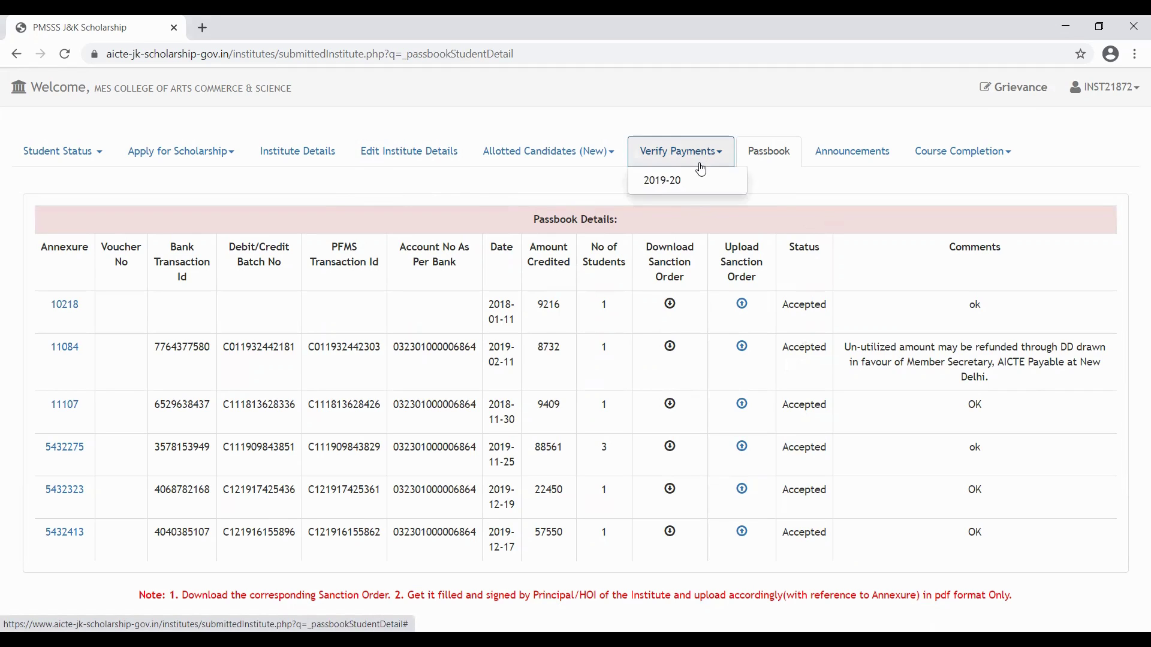
{"action": "left_click", "coordinate": [677, 179]}
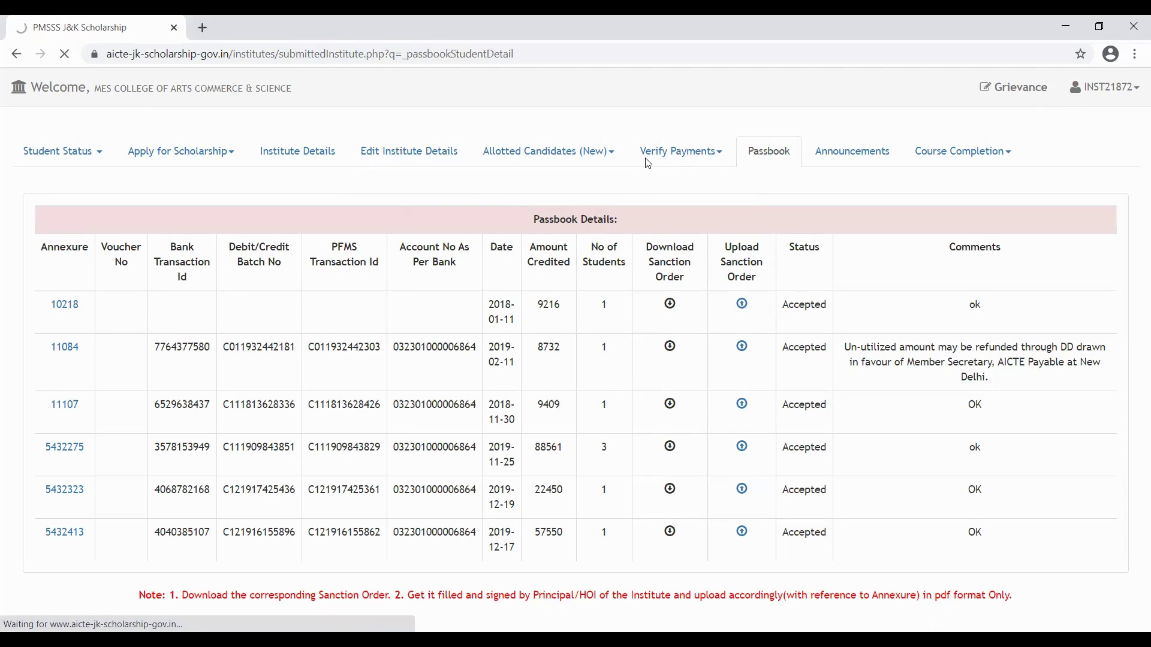
{"action": "left_click", "coordinate": [686, 162]}
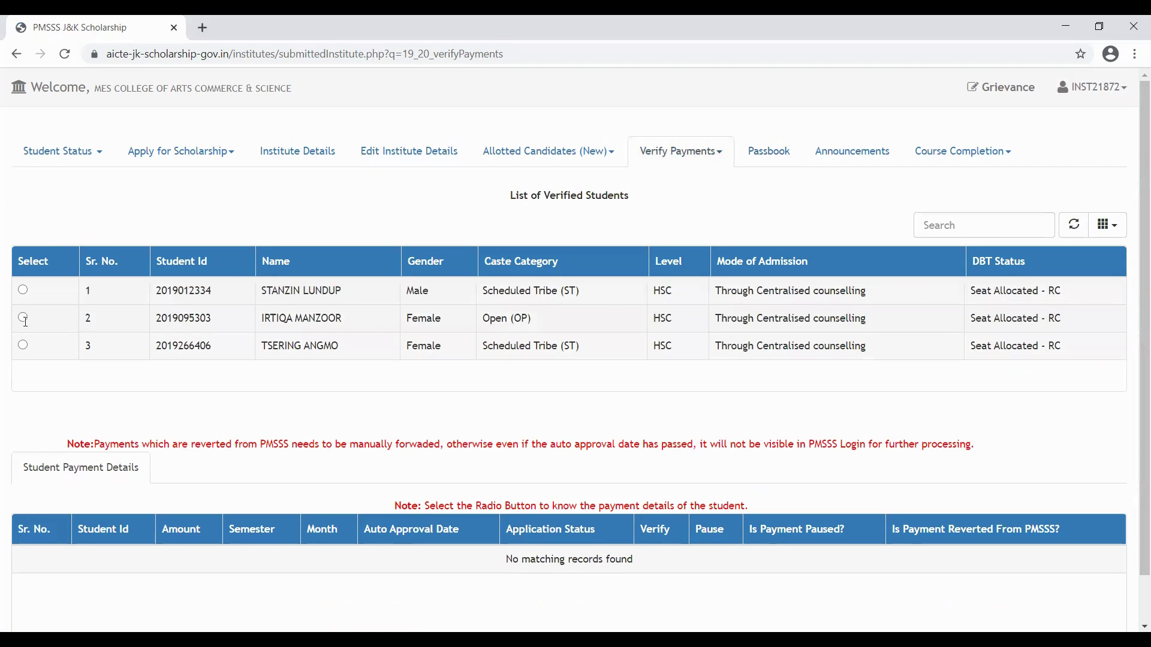
{"action": "left_click", "coordinate": [24, 319]}
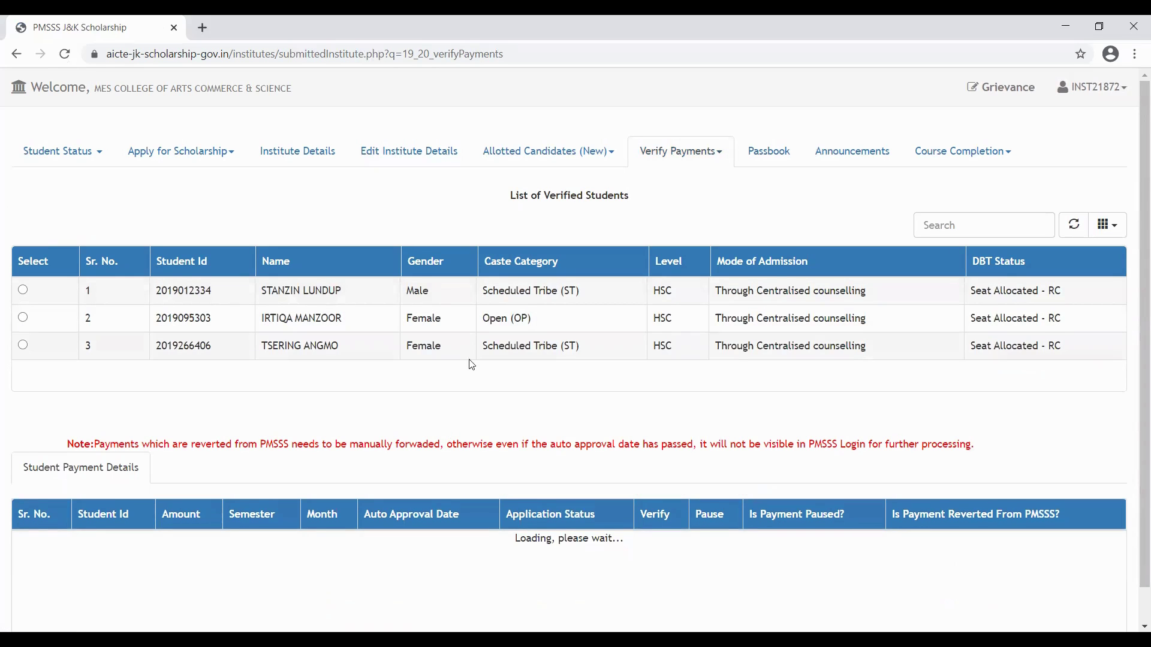
{"action": "scroll", "coordinate": [476, 384], "scroll_direction": "down", "scroll_amount": 1}
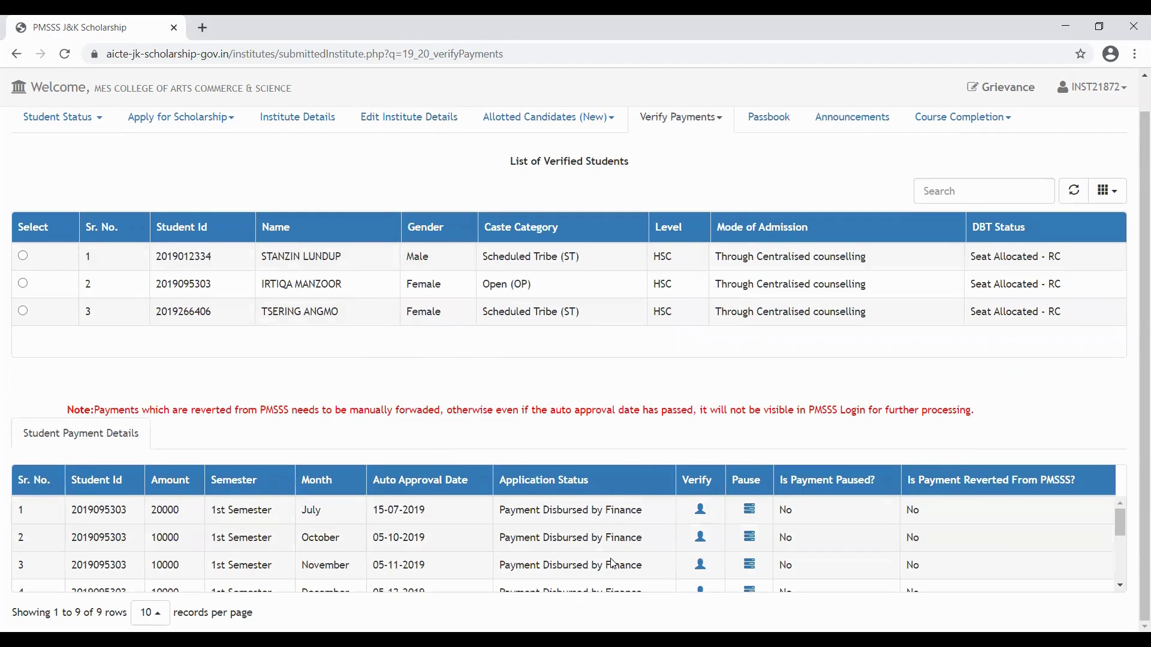
{"action": "scroll", "coordinate": [623, 560], "scroll_direction": "down", "scroll_amount": 1}
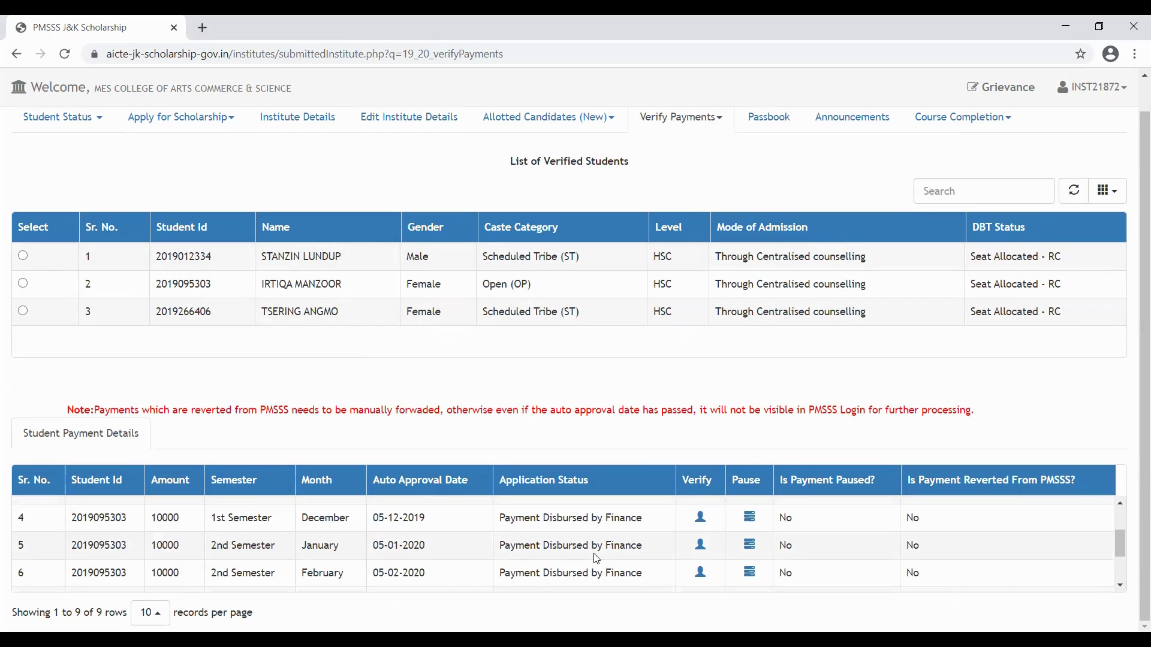
{"action": "scroll", "coordinate": [597, 559], "scroll_direction": "down", "scroll_amount": 1}
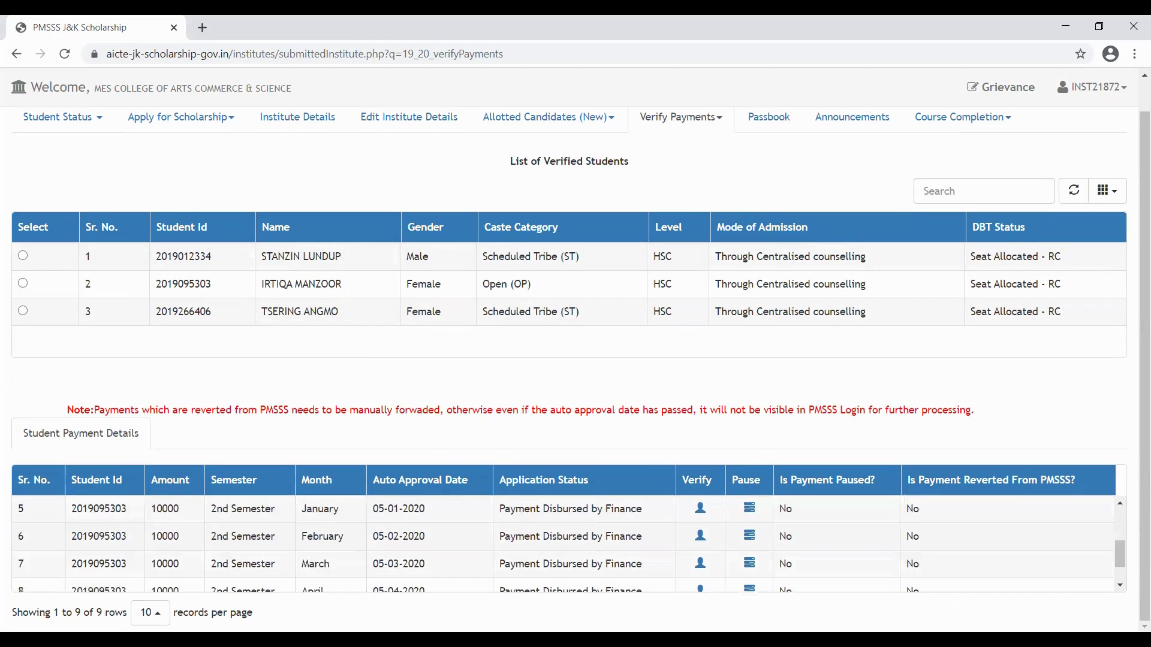
{"action": "scroll", "coordinate": [749, 556], "scroll_direction": "down", "scroll_amount": 1}
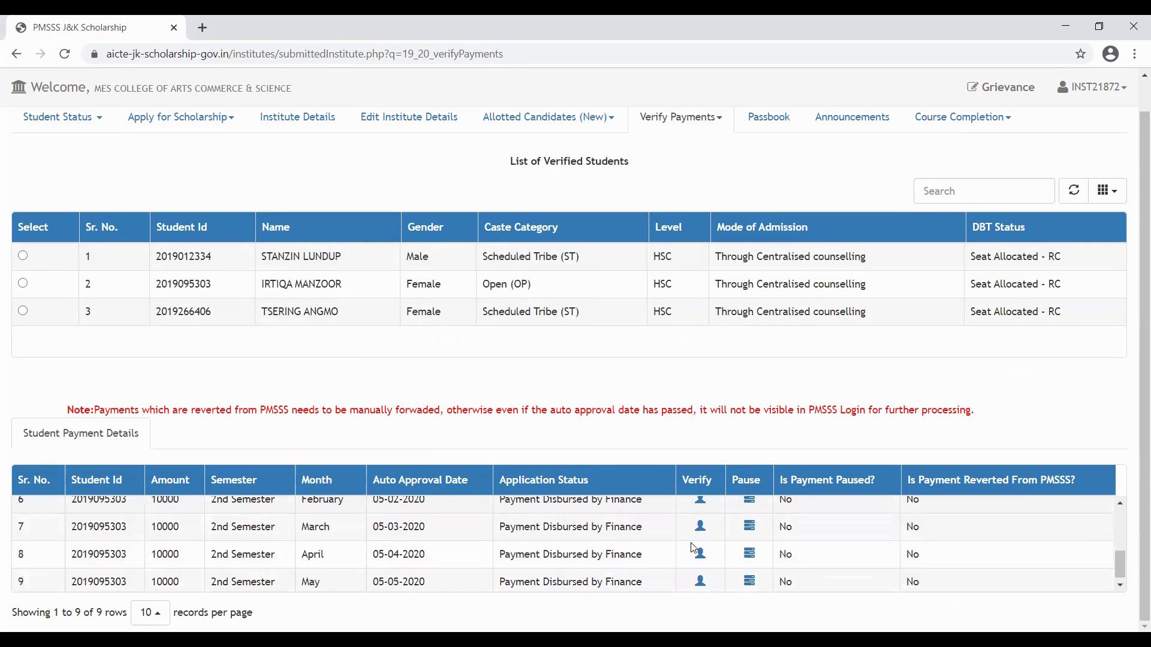
- Request verification of the second student's May payment, but decline forwarding it to Head RIFD
{"action": "scroll", "coordinate": [694, 548], "scroll_direction": "down", "scroll_amount": 1}
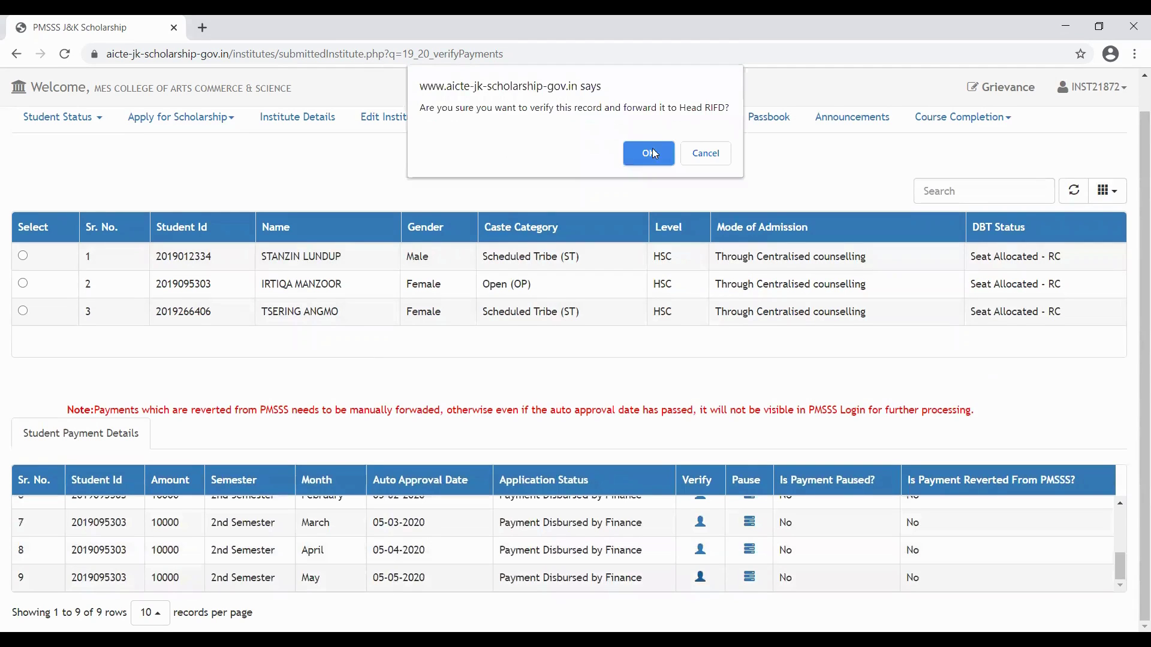
{"action": "left_click", "coordinate": [695, 153]}
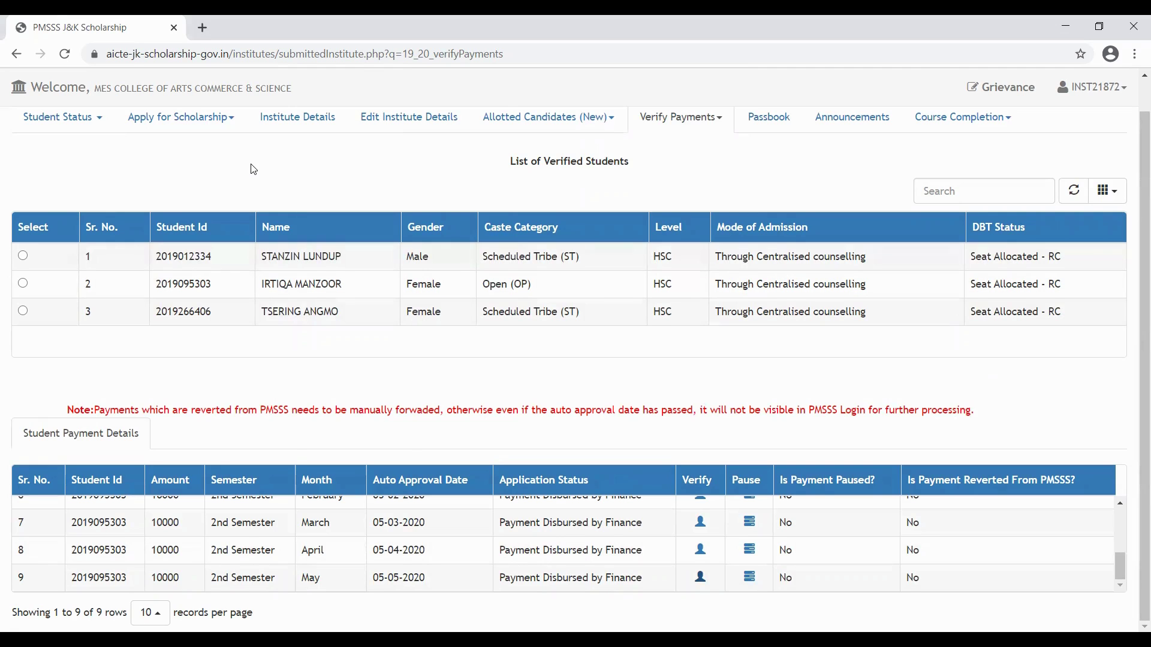
{"action": "scroll", "coordinate": [254, 169], "scroll_direction": "up", "scroll_amount": 1}
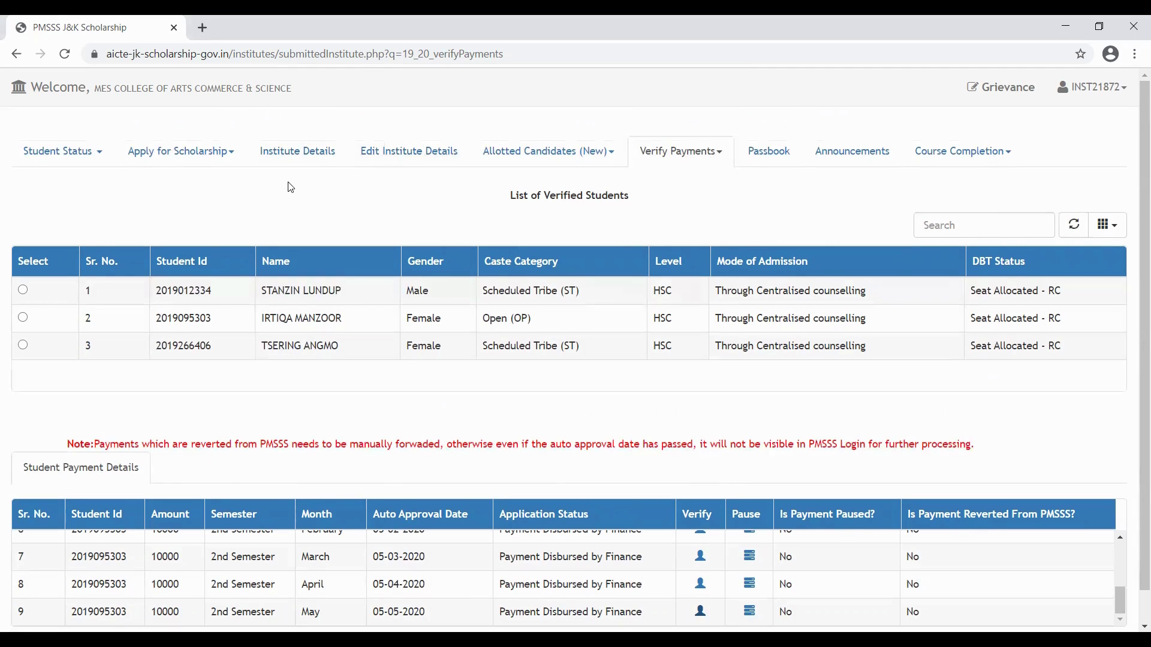
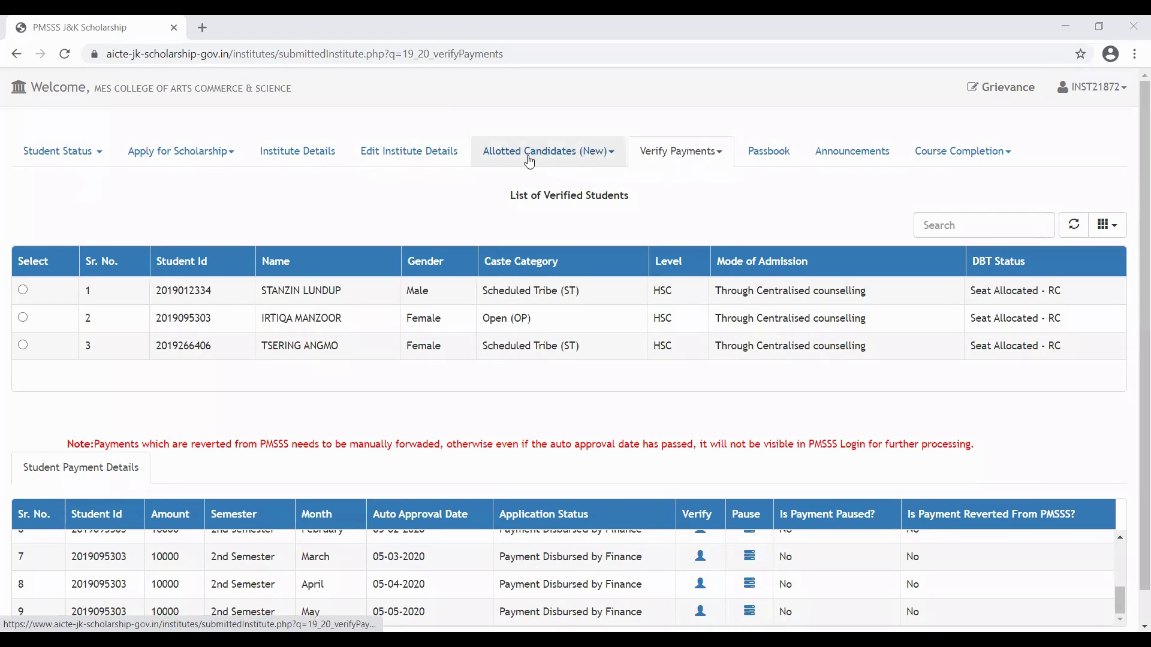
- Open the first candidate's Virtual Joining record from the 2020-21 allotted list and examine the attachments to verify
{"action": "left_click", "coordinate": [582, 154]}
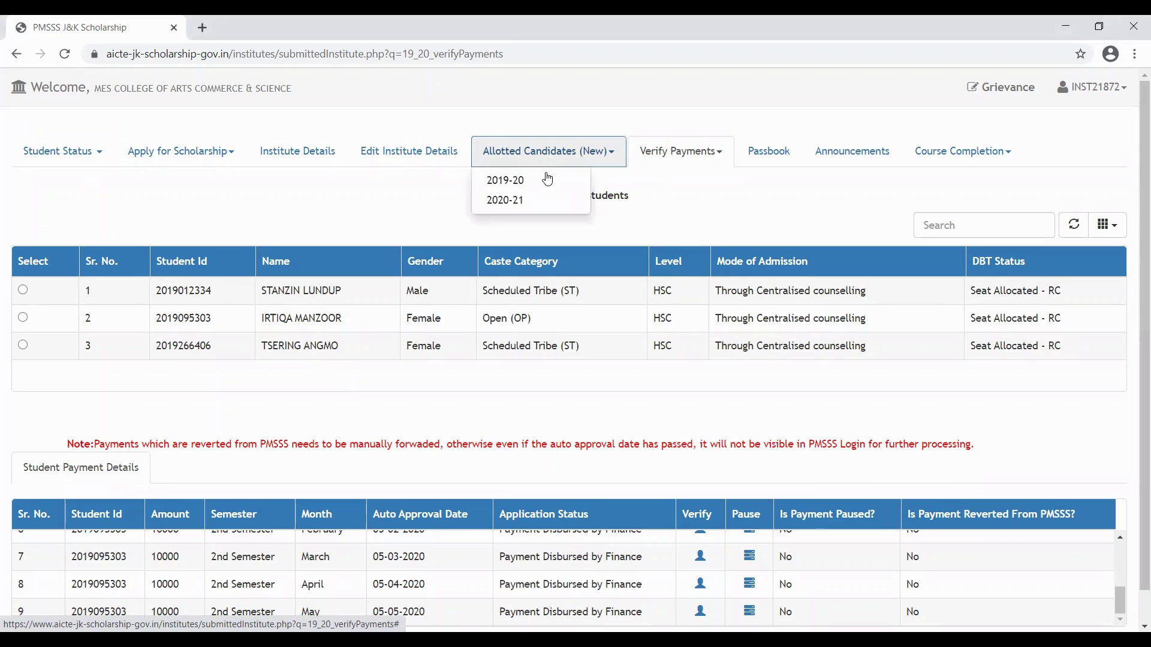
{"action": "left_click", "coordinate": [526, 201]}
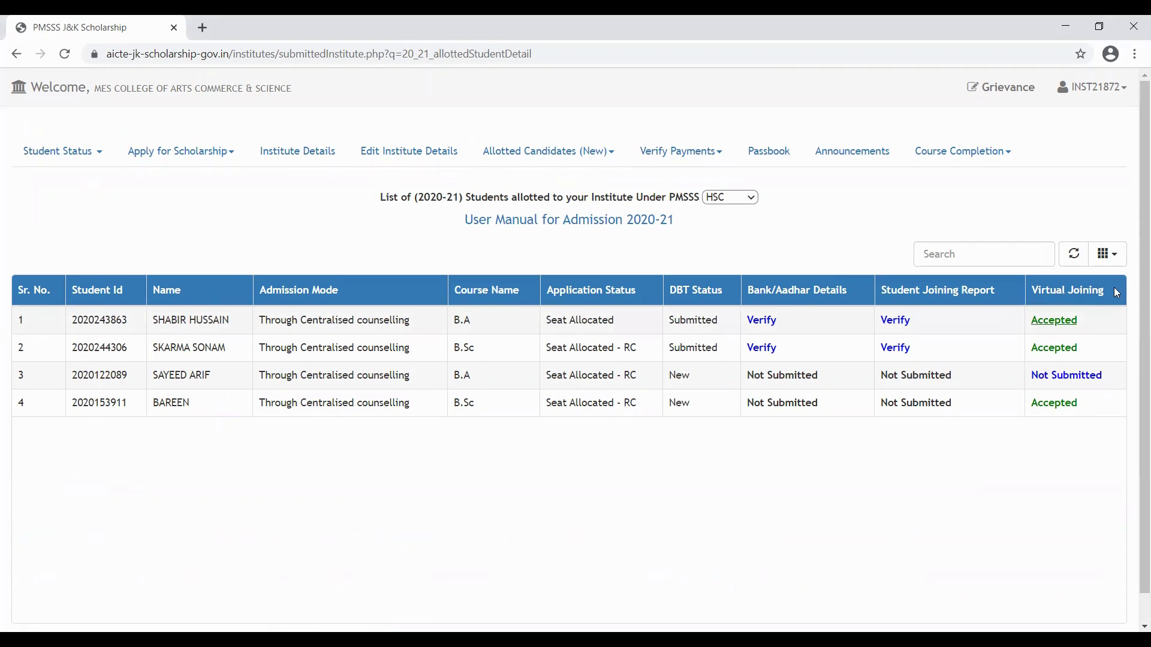
{"action": "left_click", "coordinate": [1054, 327]}
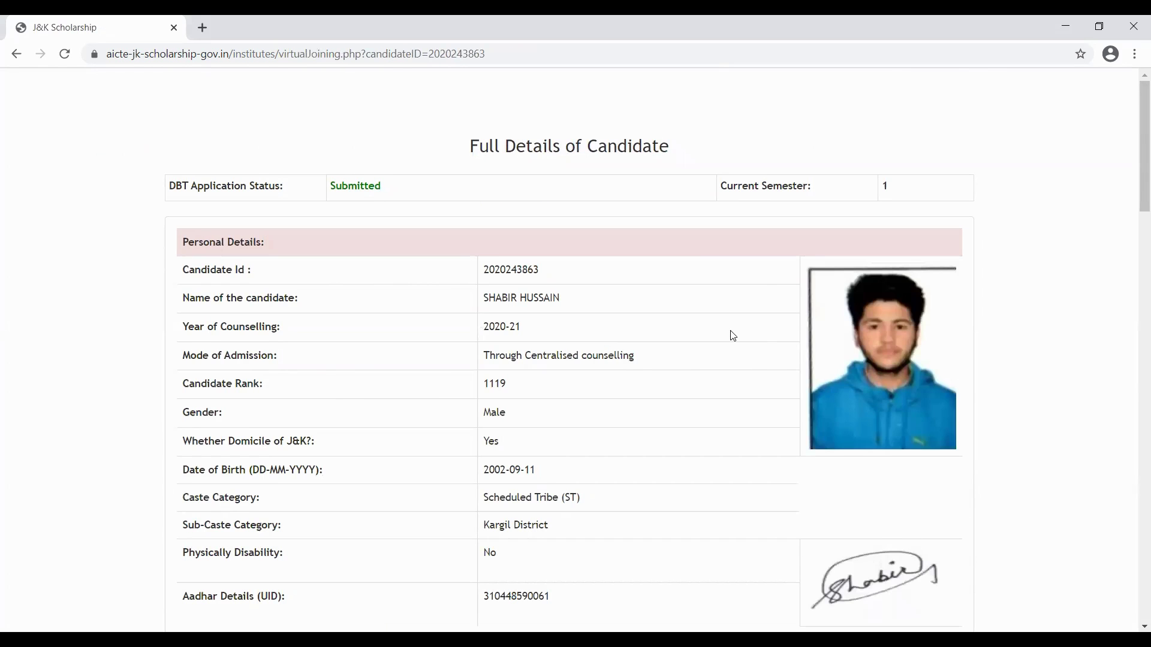
{"action": "scroll", "coordinate": [725, 331], "scroll_direction": "down", "scroll_amount": 1}
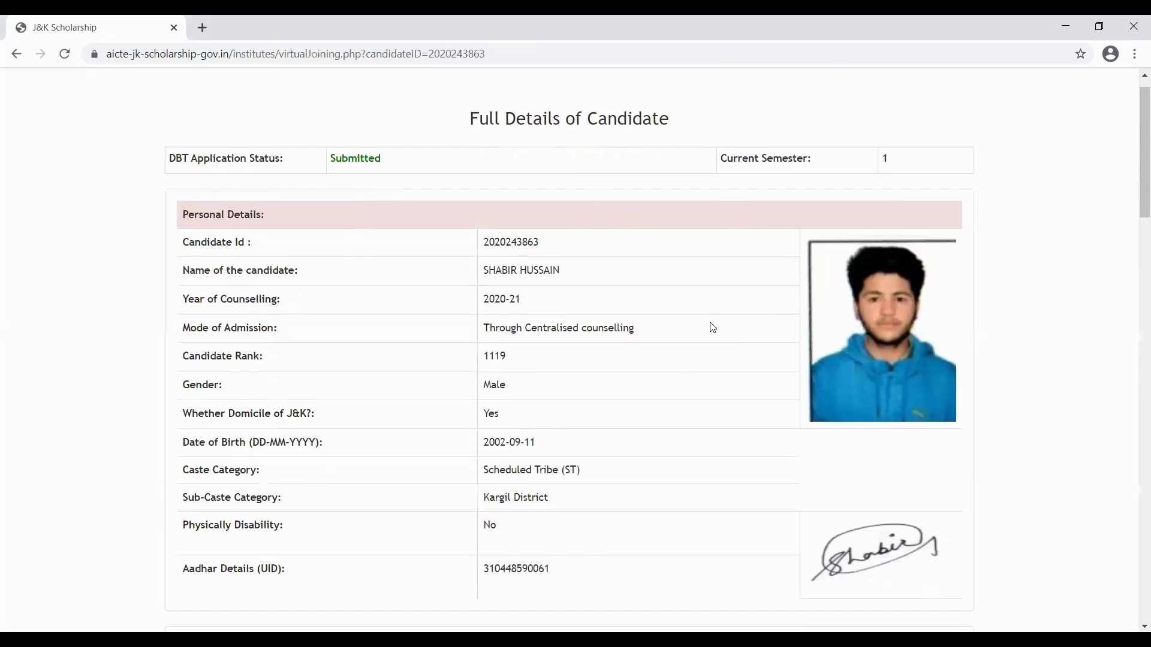
{"action": "scroll", "coordinate": [712, 326], "scroll_direction": "down", "scroll_amount": 15}
{"action": "scroll", "coordinate": [688, 223], "scroll_direction": "down", "scroll_amount": 2}
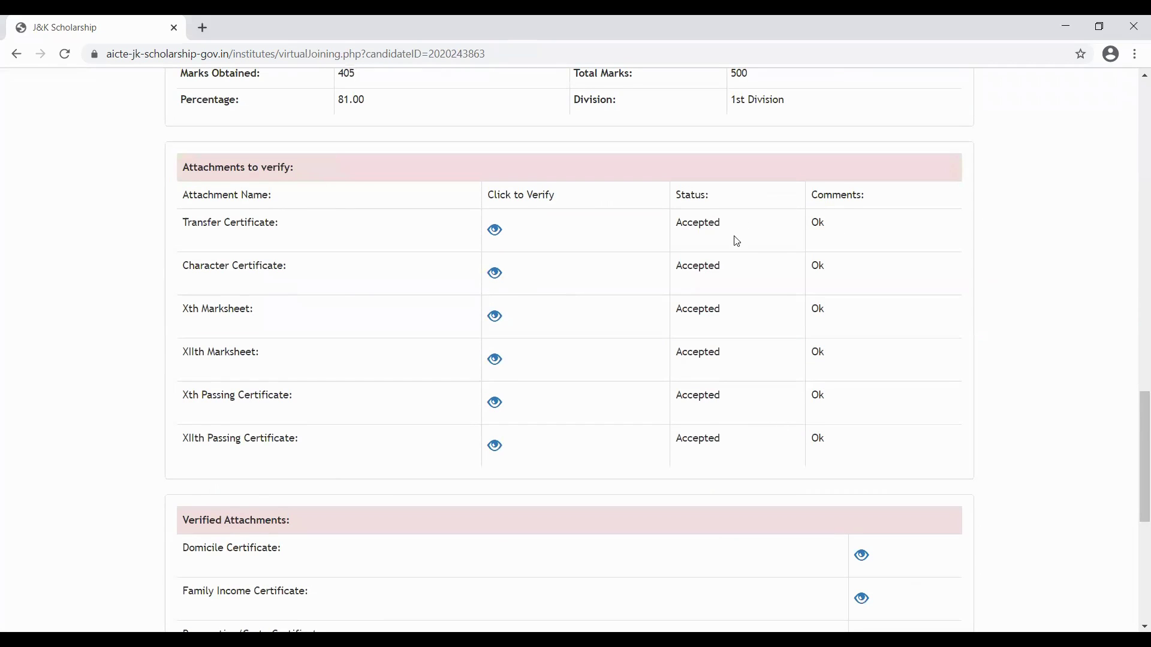
- Examine the candidate's Transfer Certificate in the Attachment Verification window and close it
{"action": "left_click", "coordinate": [495, 232]}
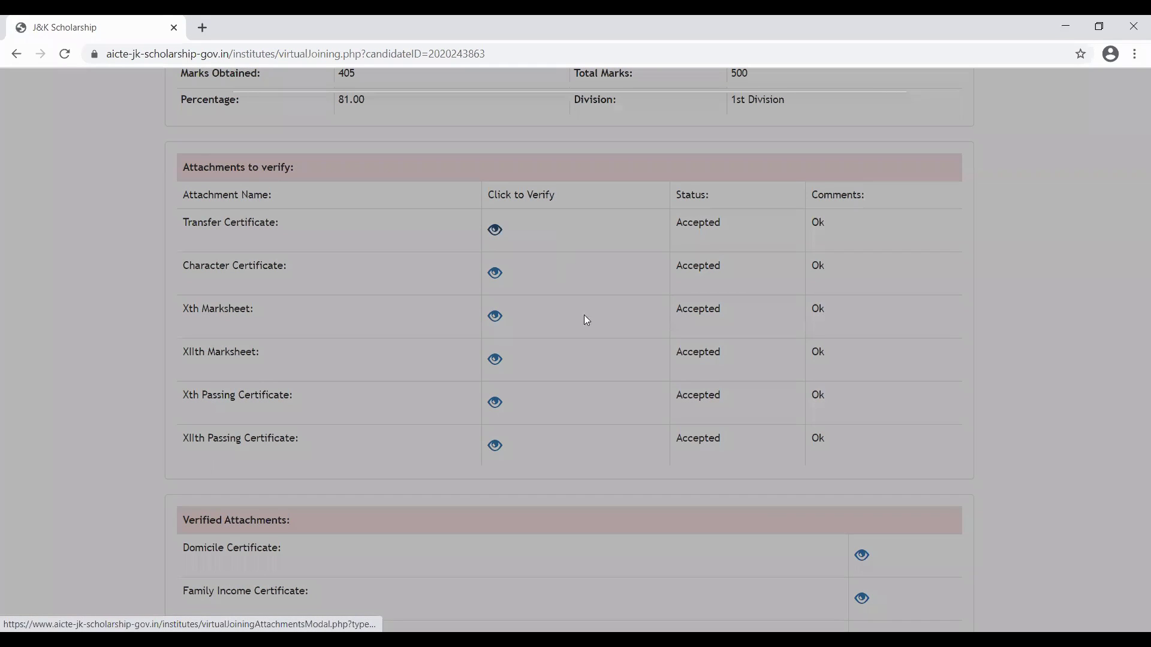
{"action": "scroll", "coordinate": [590, 324], "scroll_direction": "down", "scroll_amount": 2}
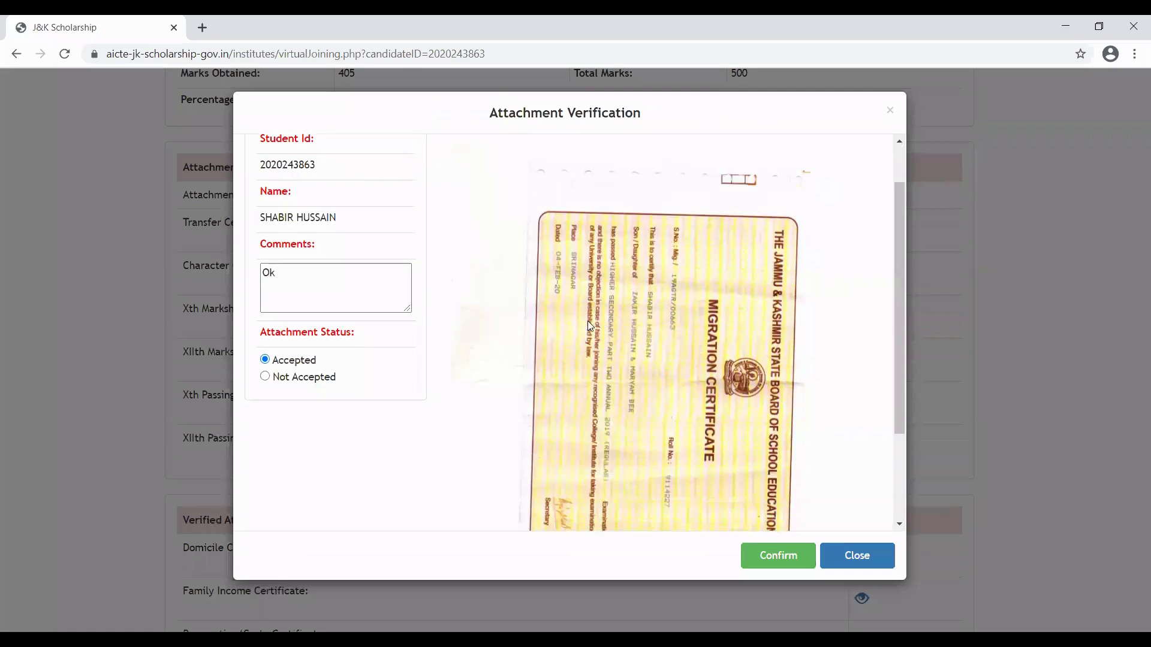
{"action": "scroll", "coordinate": [333, 294], "scroll_direction": "up", "scroll_amount": 2}
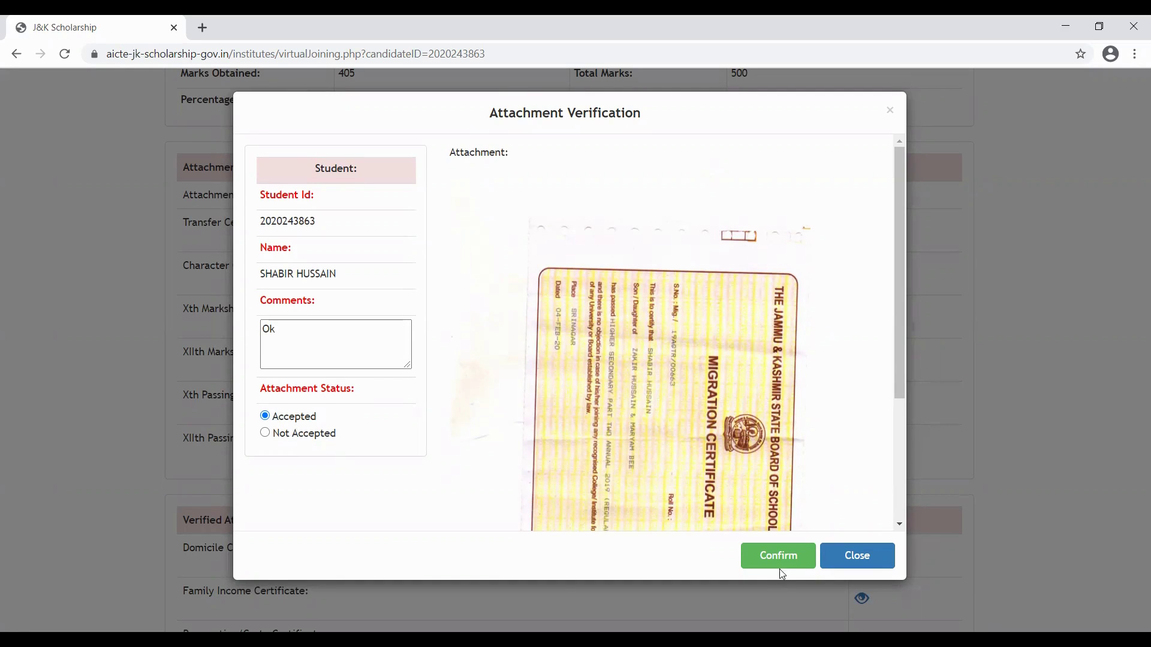
{"action": "left_click", "coordinate": [845, 556]}
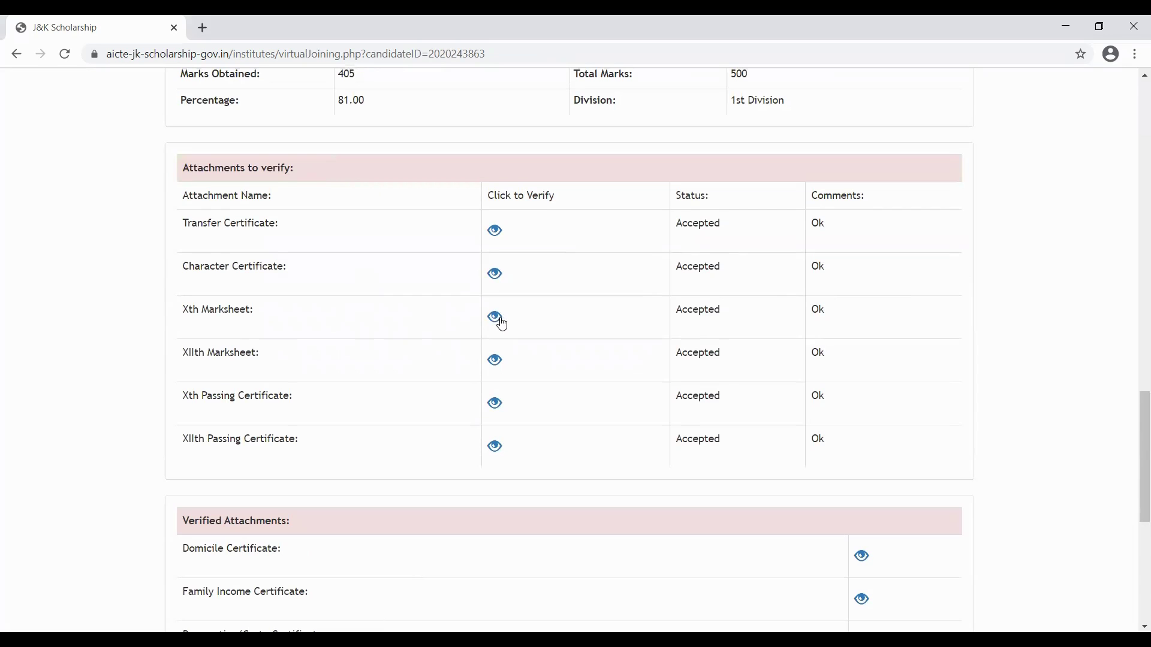
- Review the candidate's Xth Marksheet and confirm its attachment status as Accepted
{"action": "left_click", "coordinate": [527, 346]}
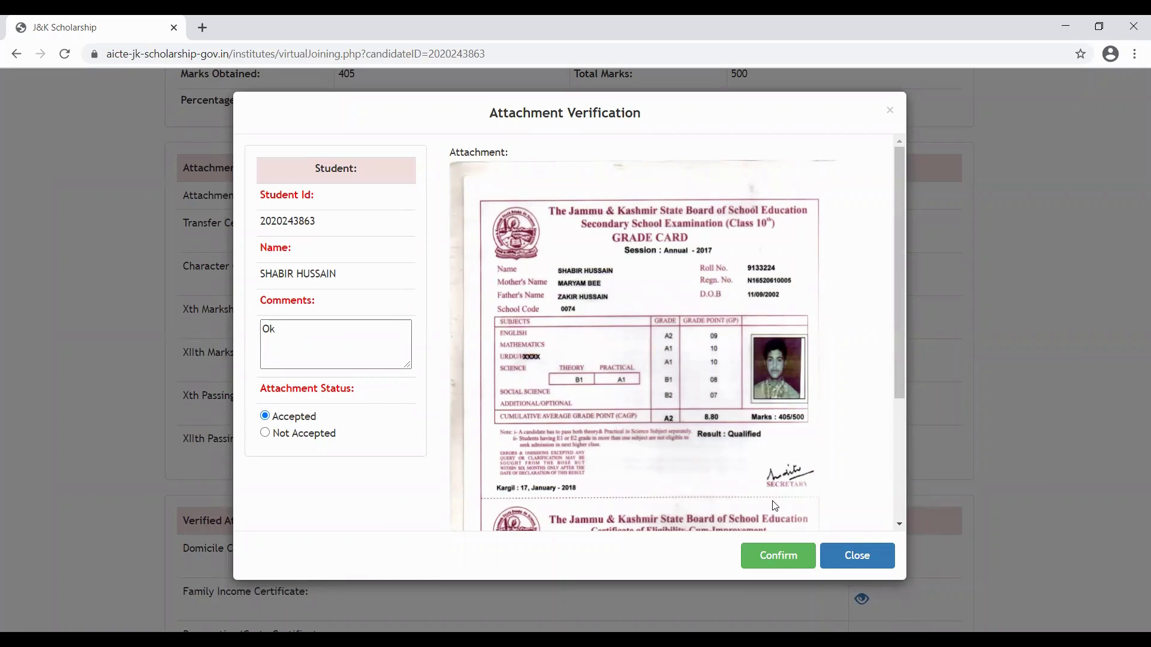
{"action": "scroll", "coordinate": [775, 519], "scroll_direction": "down", "scroll_amount": 3}
{"action": "left_click", "coordinate": [780, 555]}
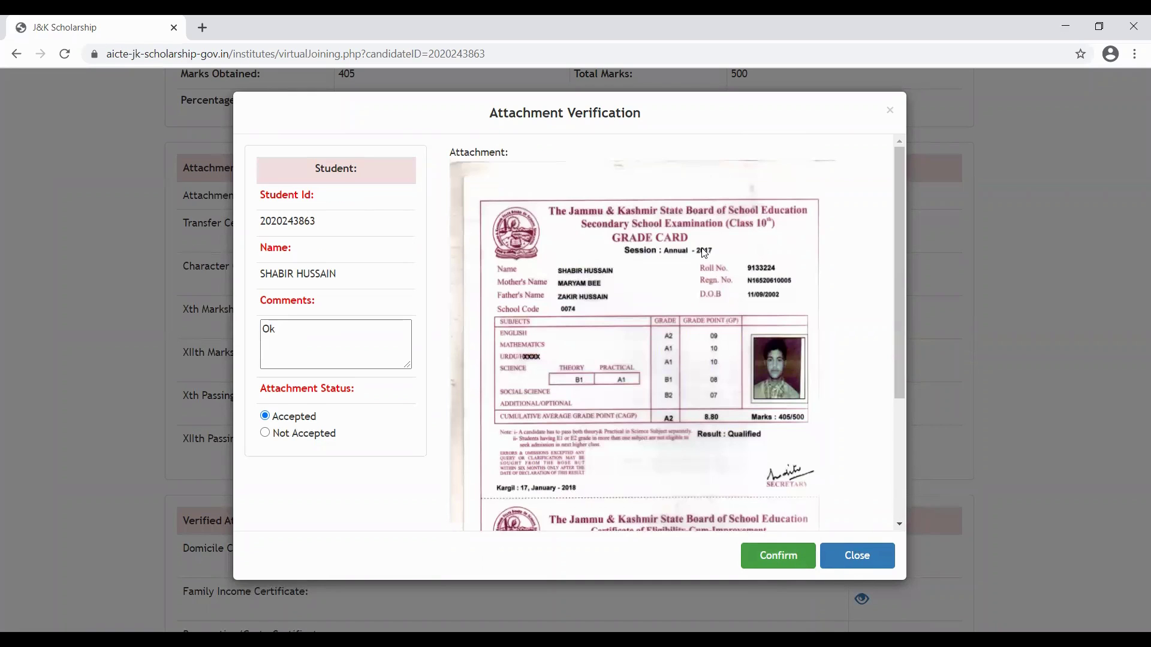
- Close the Xth Marksheet, examine the candidate's Admission Details and return to the 2020-21 allotted candidates list
{"action": "key", "text": "Escape"}
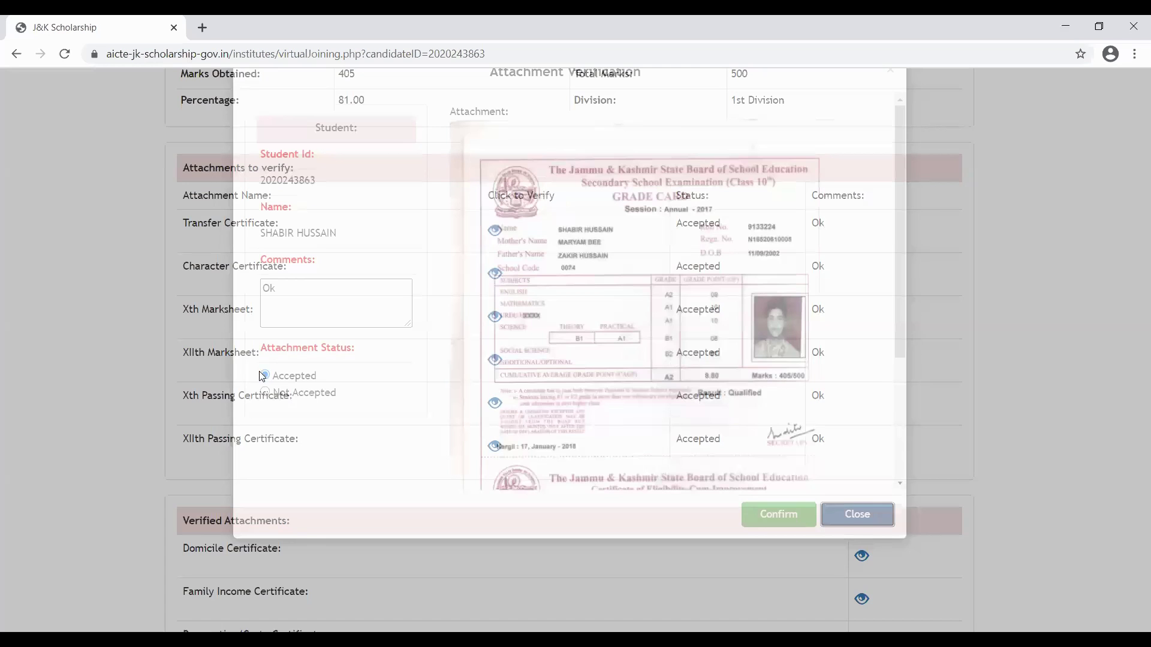
{"action": "scroll", "coordinate": [300, 372], "scroll_direction": "down", "scroll_amount": 7}
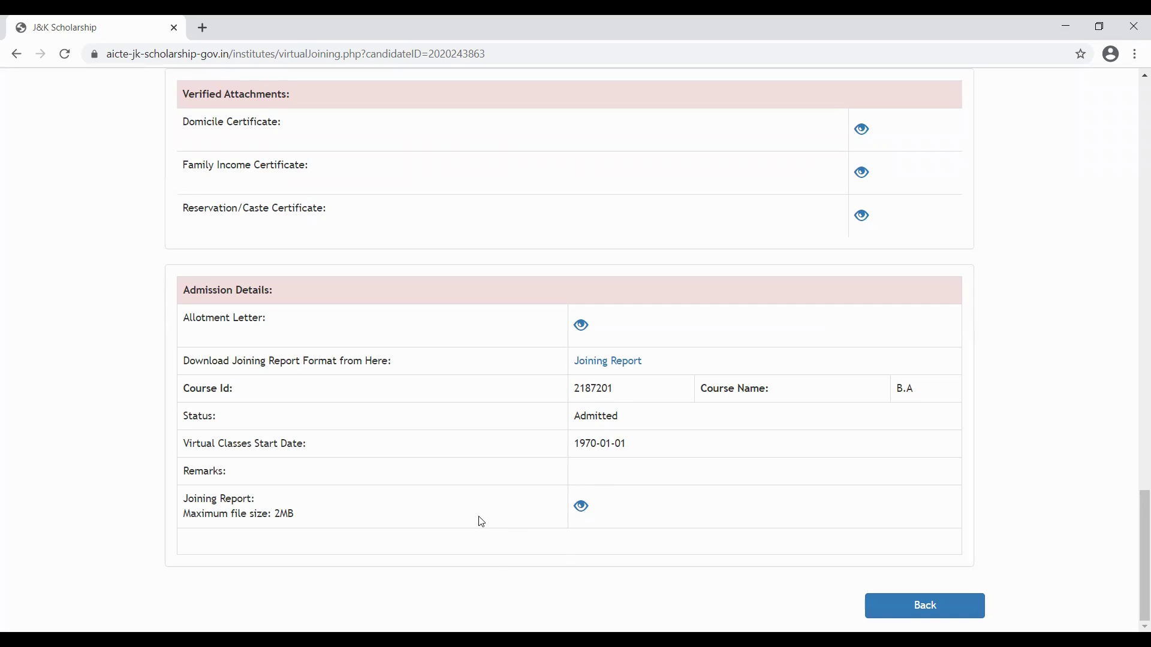
{"action": "left_click", "coordinate": [918, 611]}
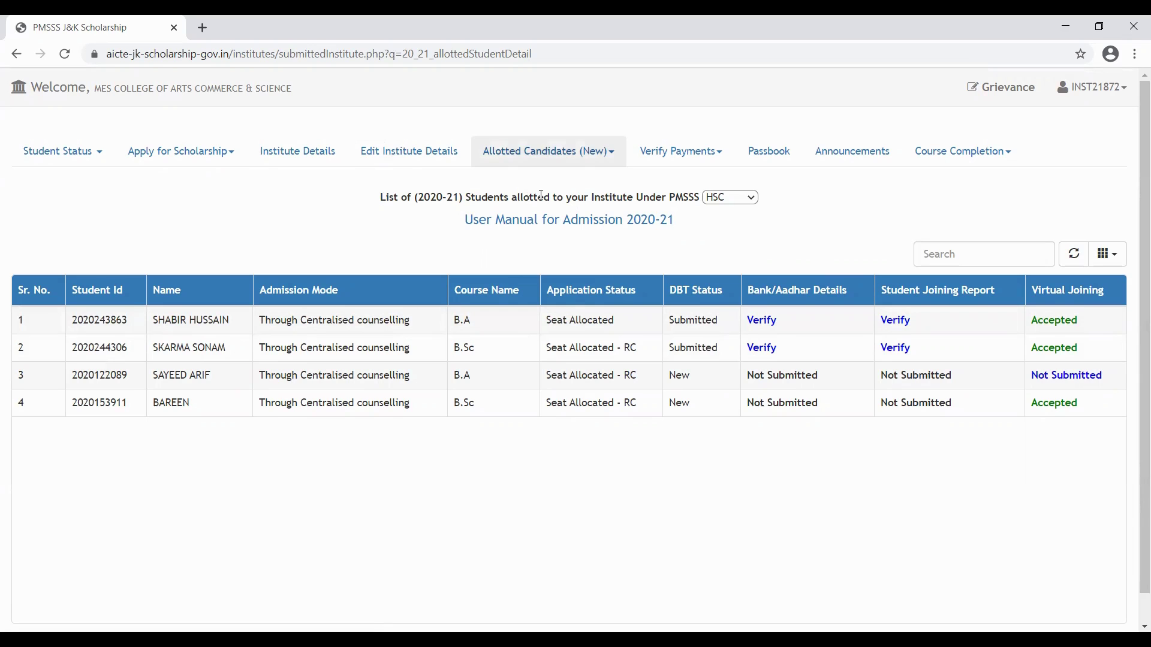
{"action": "key", "text": "Return"}
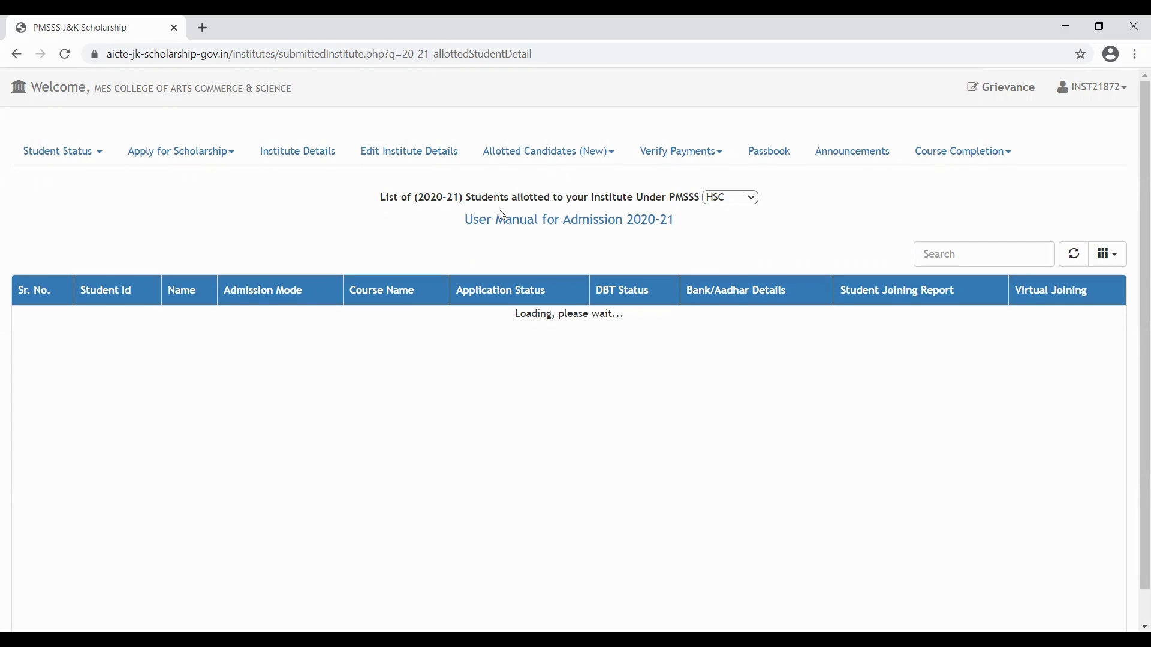
{"action": "left_click", "coordinate": [548, 151]}
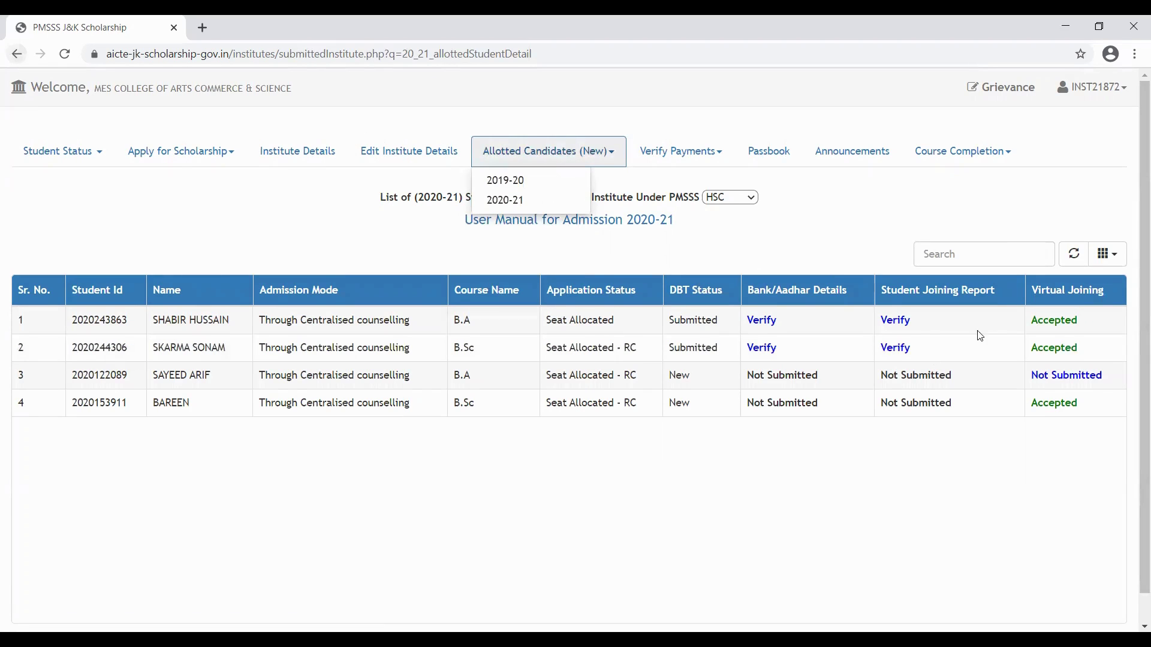
- Reopen the first candidate's accepted Virtual Joining record and go to its Admission Details
{"action": "left_click", "coordinate": [1055, 327]}
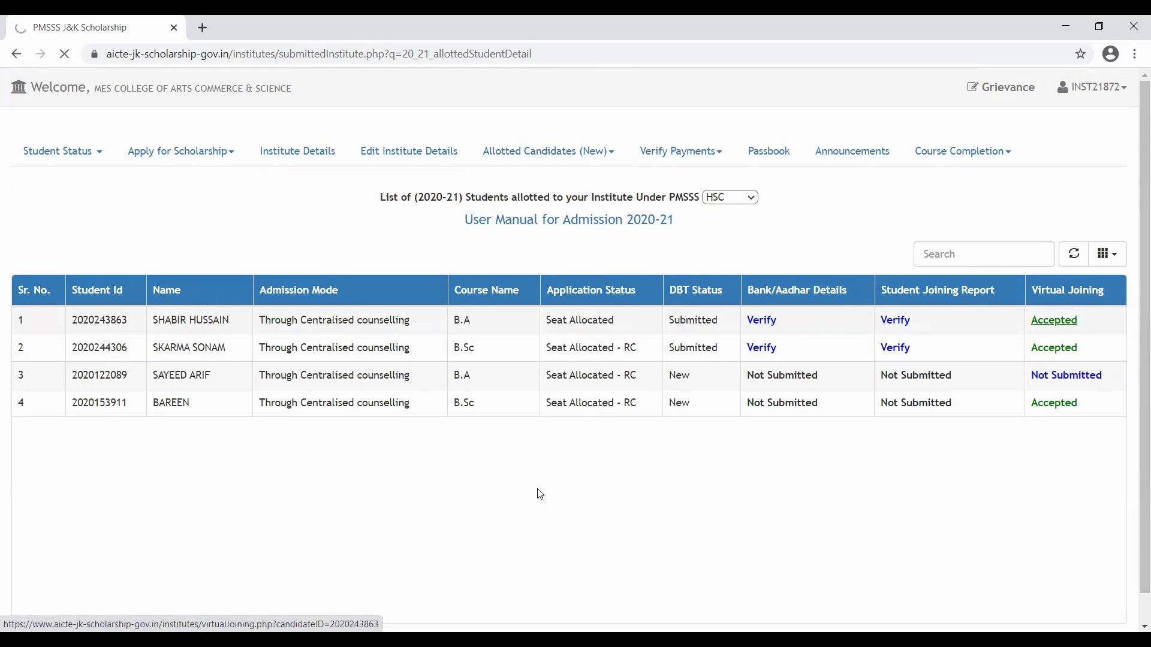
{"action": "scroll", "coordinate": [311, 527], "scroll_direction": "down", "scroll_amount": 5}
{"action": "scroll", "coordinate": [251, 510], "scroll_direction": "down", "scroll_amount": 5}
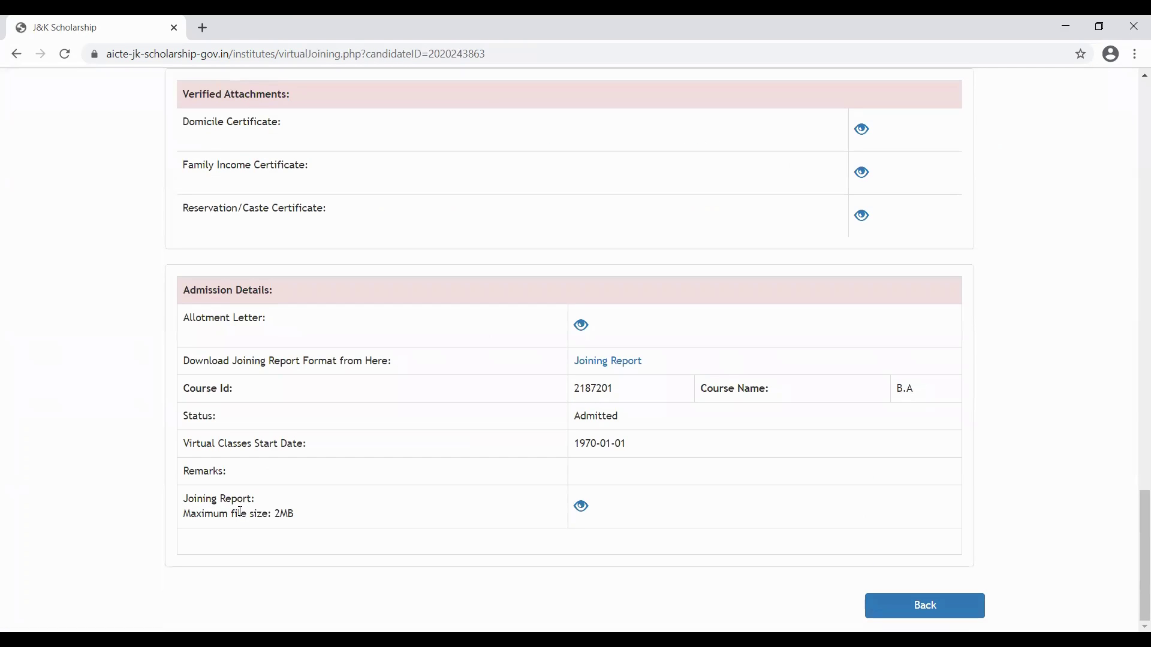
- Examine the candidate's uploaded Joining Report from the college letterhead to the closing note, and close it
{"action": "left_click", "coordinate": [582, 514]}
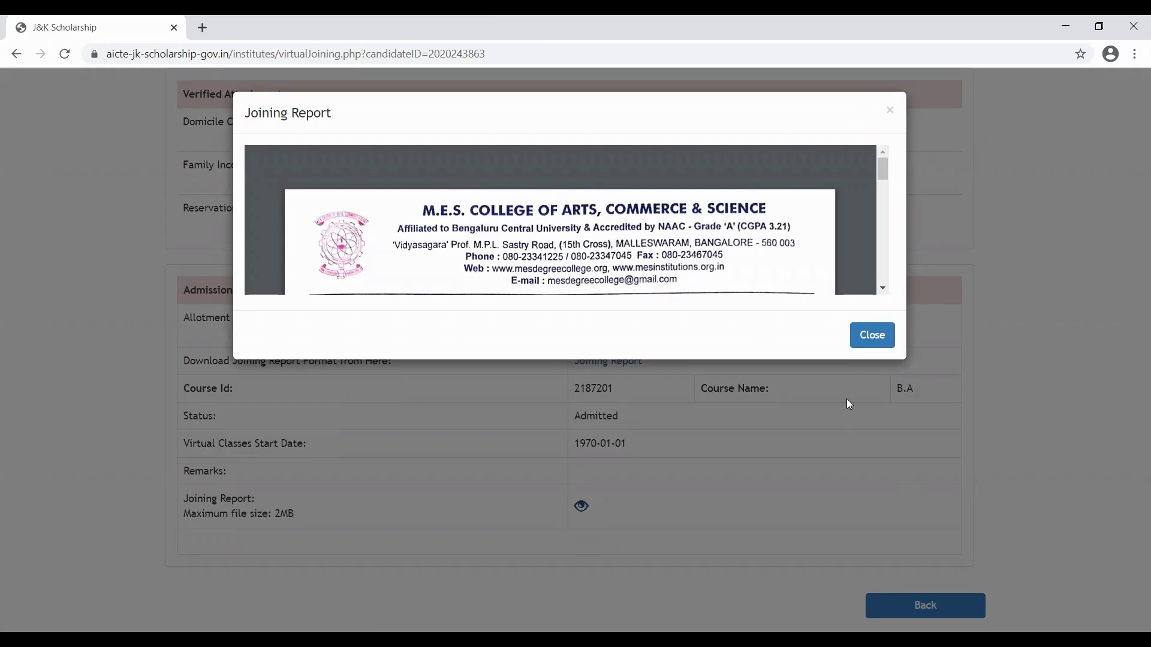
{"action": "scroll", "coordinate": [886, 294], "scroll_direction": "down", "scroll_amount": 2}
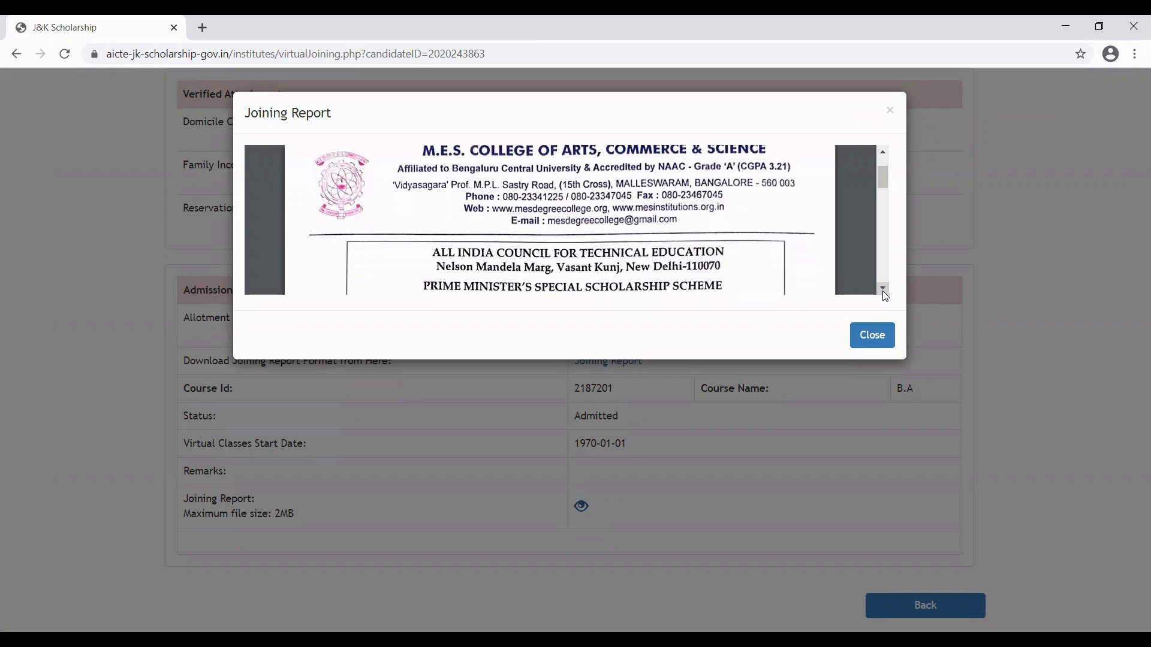
{"action": "scroll", "coordinate": [887, 297], "scroll_direction": "down", "scroll_amount": 2}
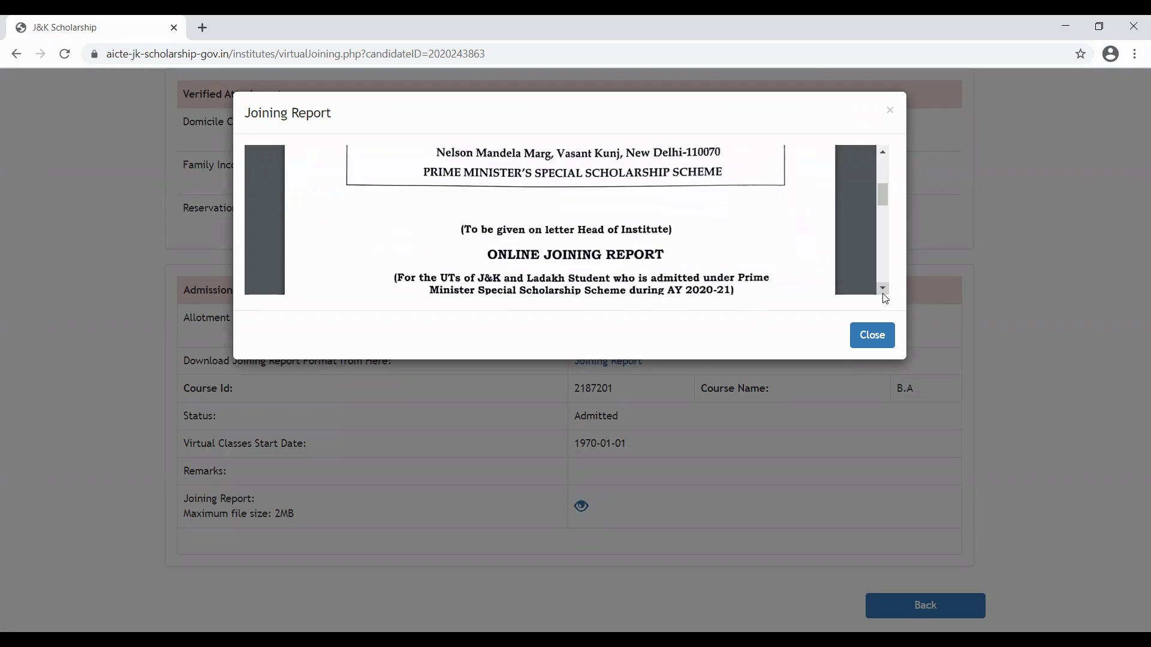
{"action": "scroll", "coordinate": [886, 298], "scroll_direction": "down", "scroll_amount": 2}
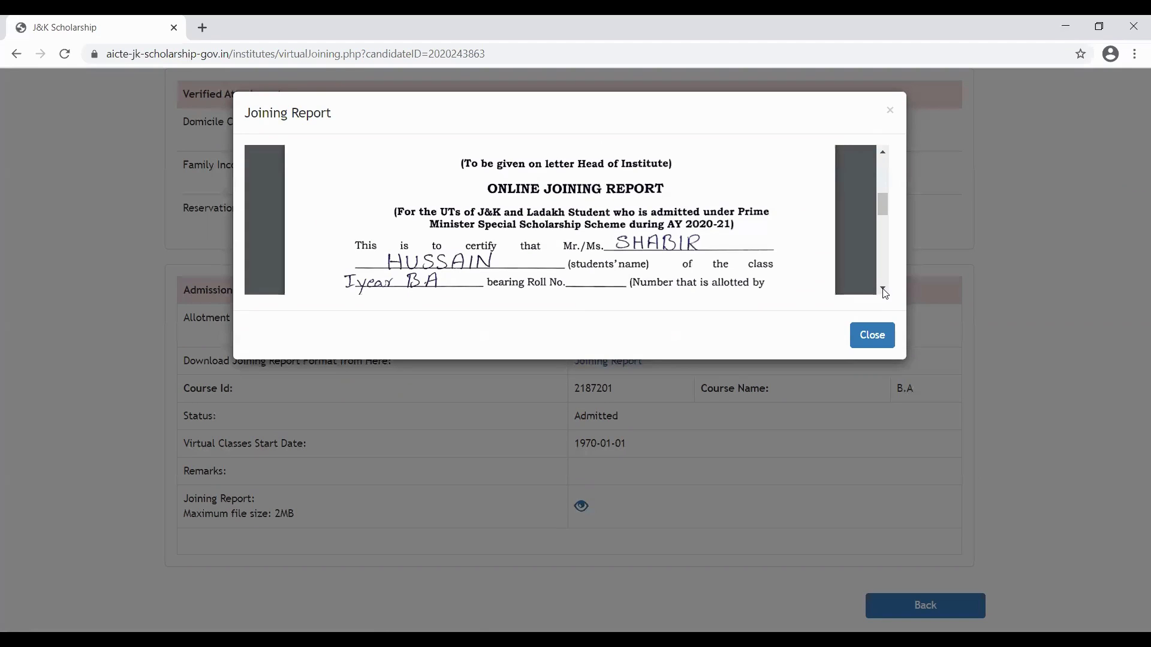
{"action": "left_click", "coordinate": [884, 290]}
{"action": "left_click", "coordinate": [885, 290]}
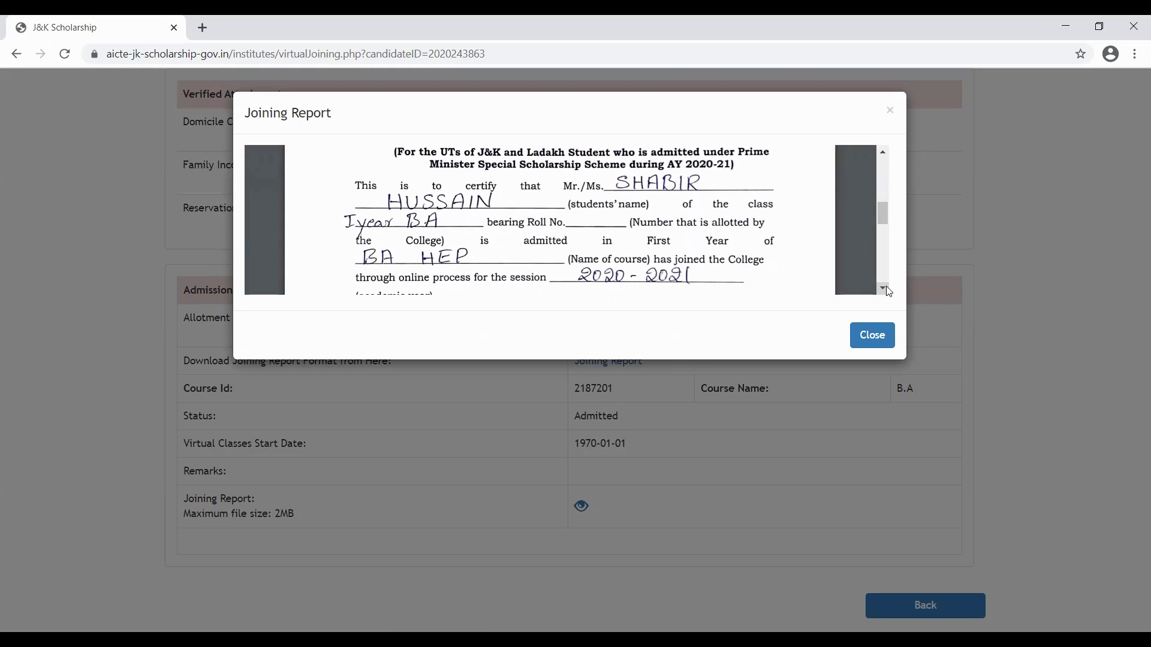
{"action": "left_click", "coordinate": [887, 286]}
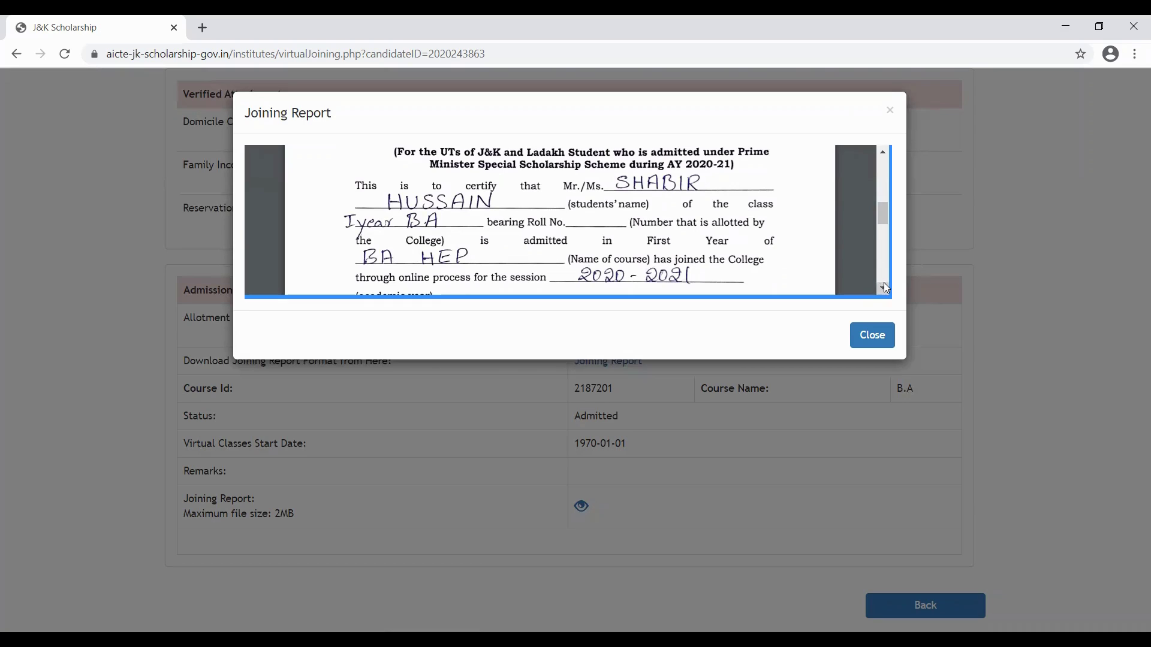
{"action": "scroll", "coordinate": [886, 289], "scroll_direction": "down", "scroll_amount": 1}
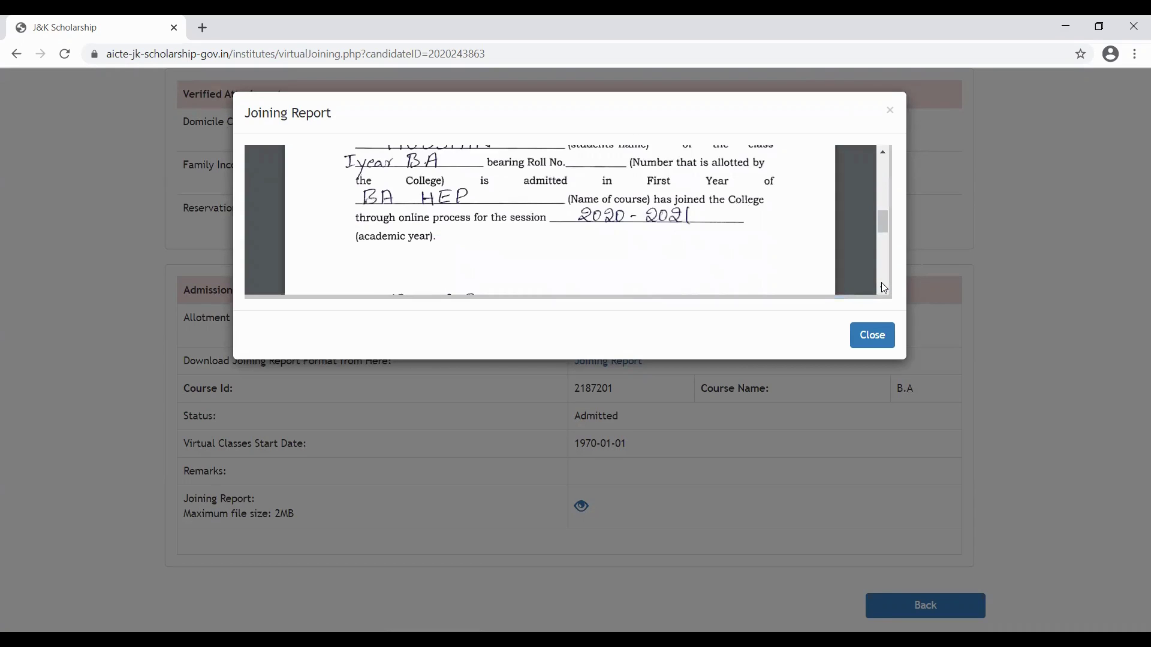
{"action": "scroll", "coordinate": [885, 289], "scroll_direction": "down", "scroll_amount": 3}
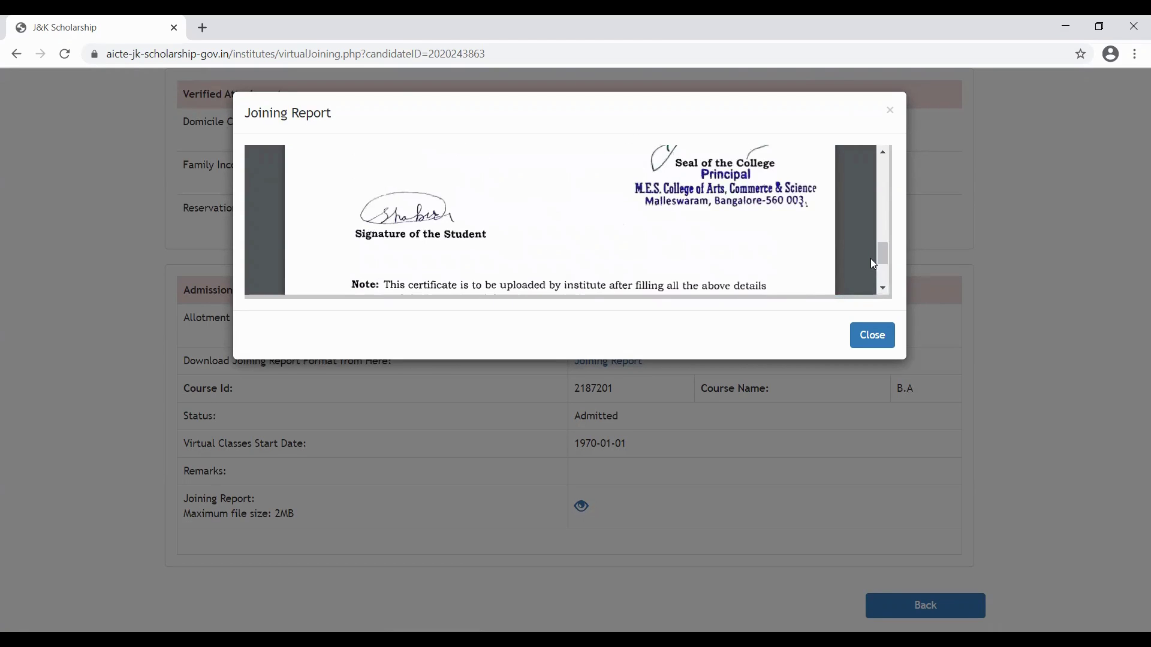
{"action": "scroll", "coordinate": [539, 245], "scroll_direction": "down", "scroll_amount": 2}
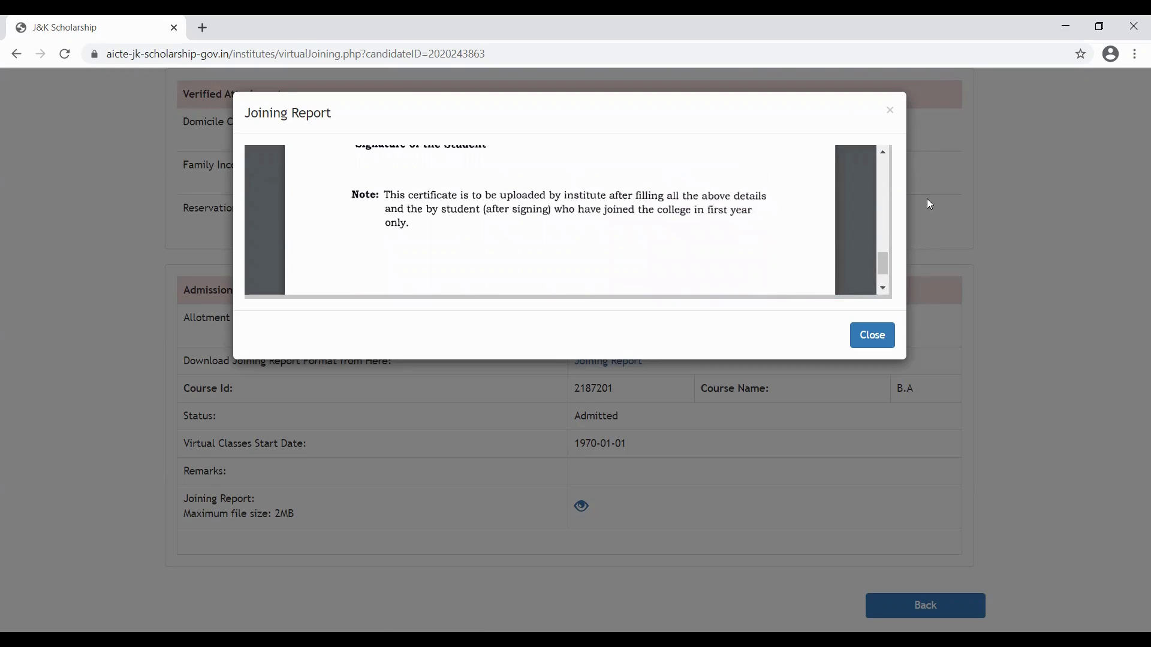
{"action": "scroll", "coordinate": [881, 282], "scroll_direction": "up", "scroll_amount": 1}
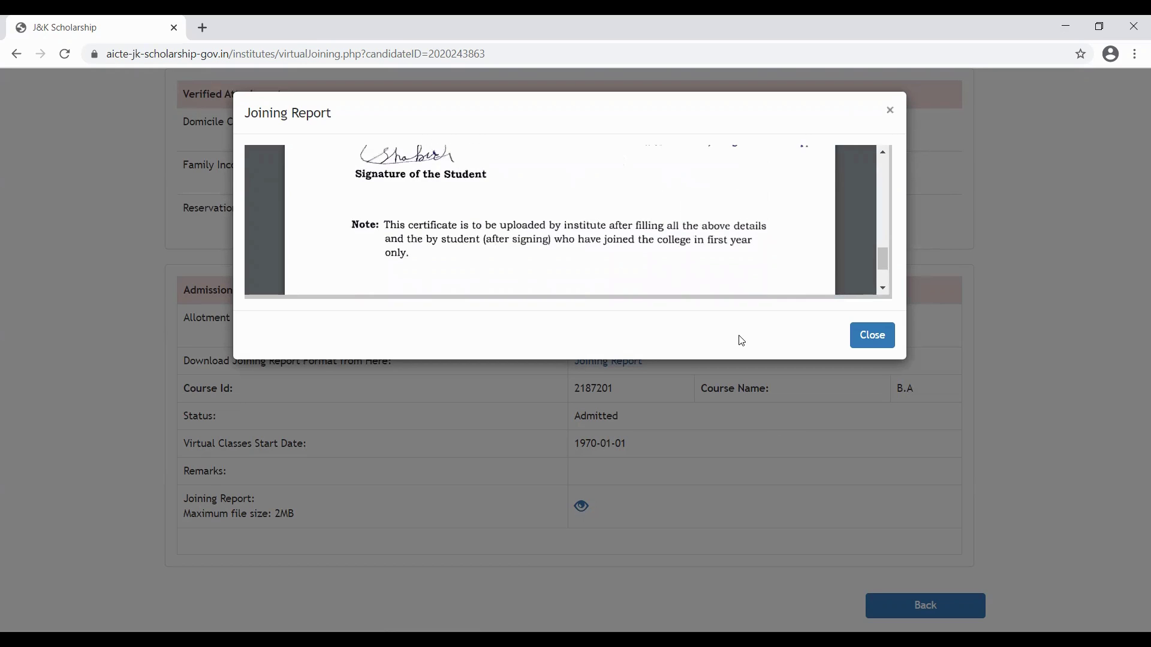
{"action": "key", "text": "F5"}
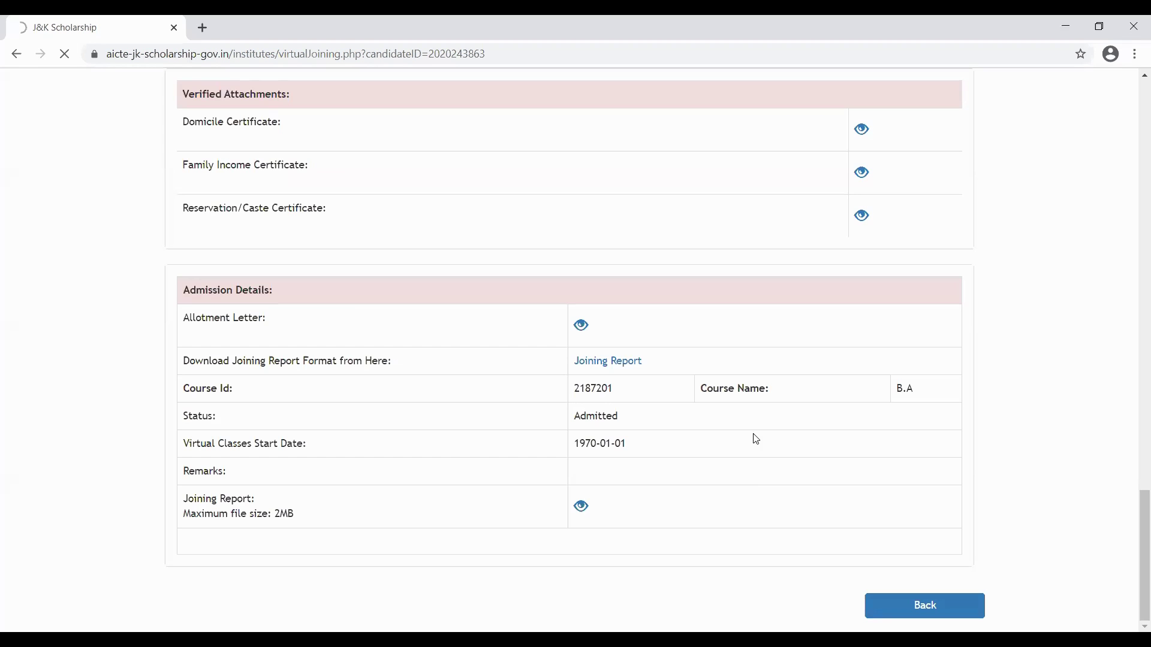